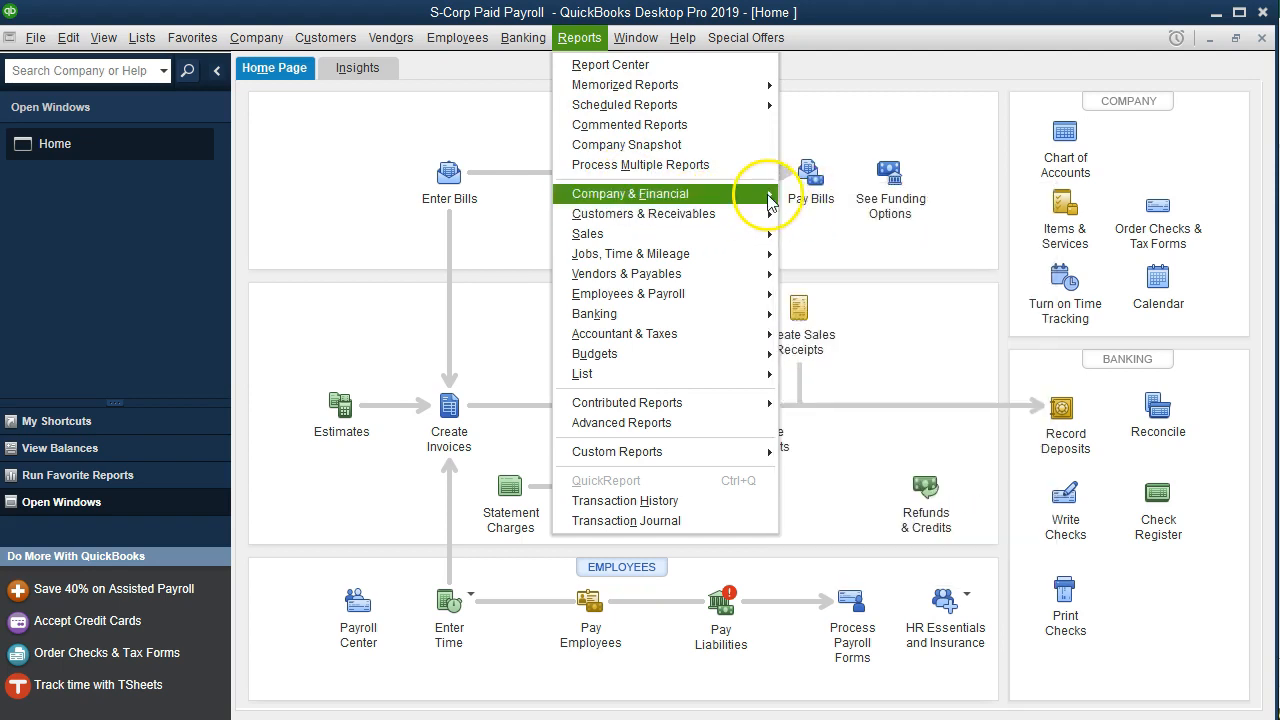
Run the standard Balance Sheet report as of 12/31/2018 and check the checking account, payroll liabilities and net income amounts
mouse_move(770, 200)
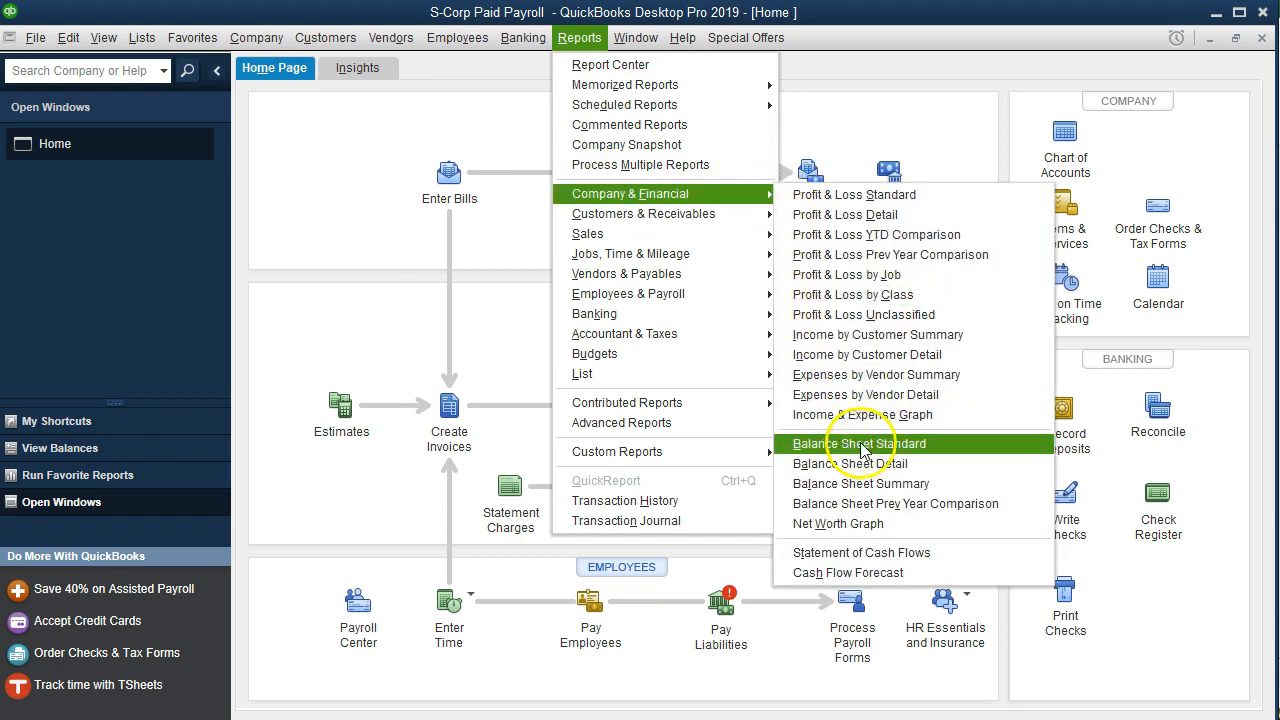
left_click(944, 443)
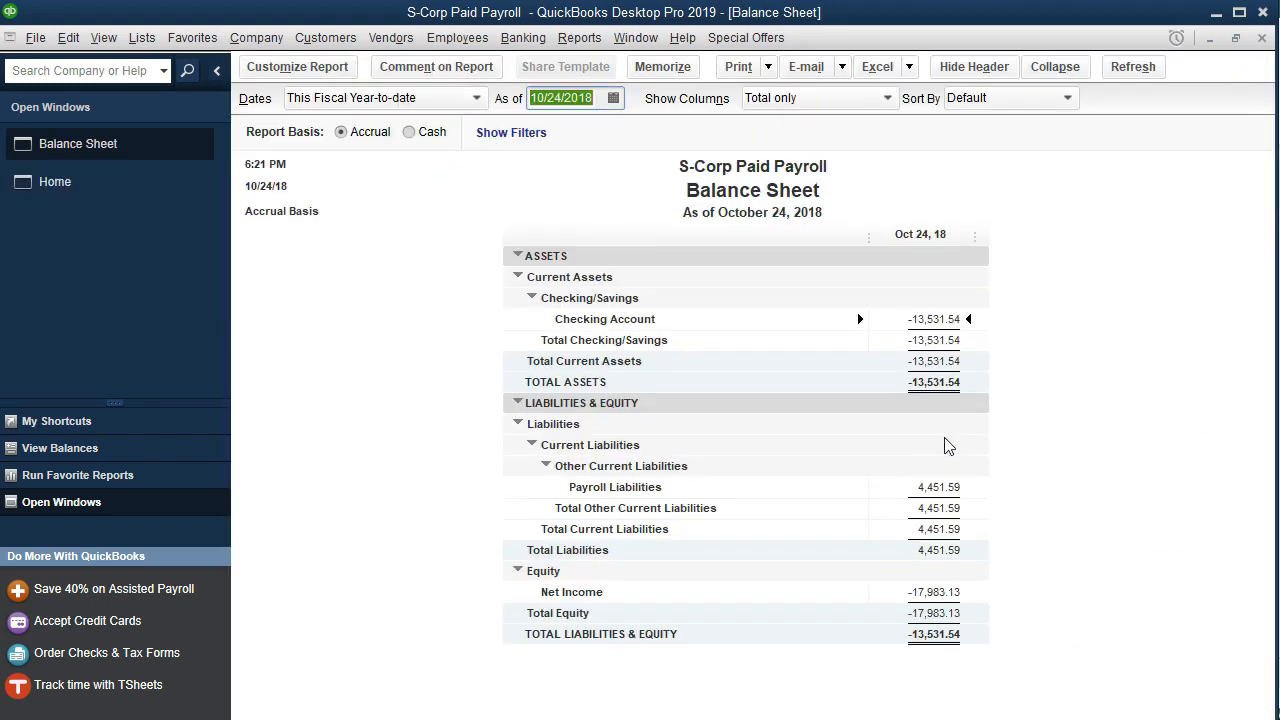
type("123118")
key("Tab")
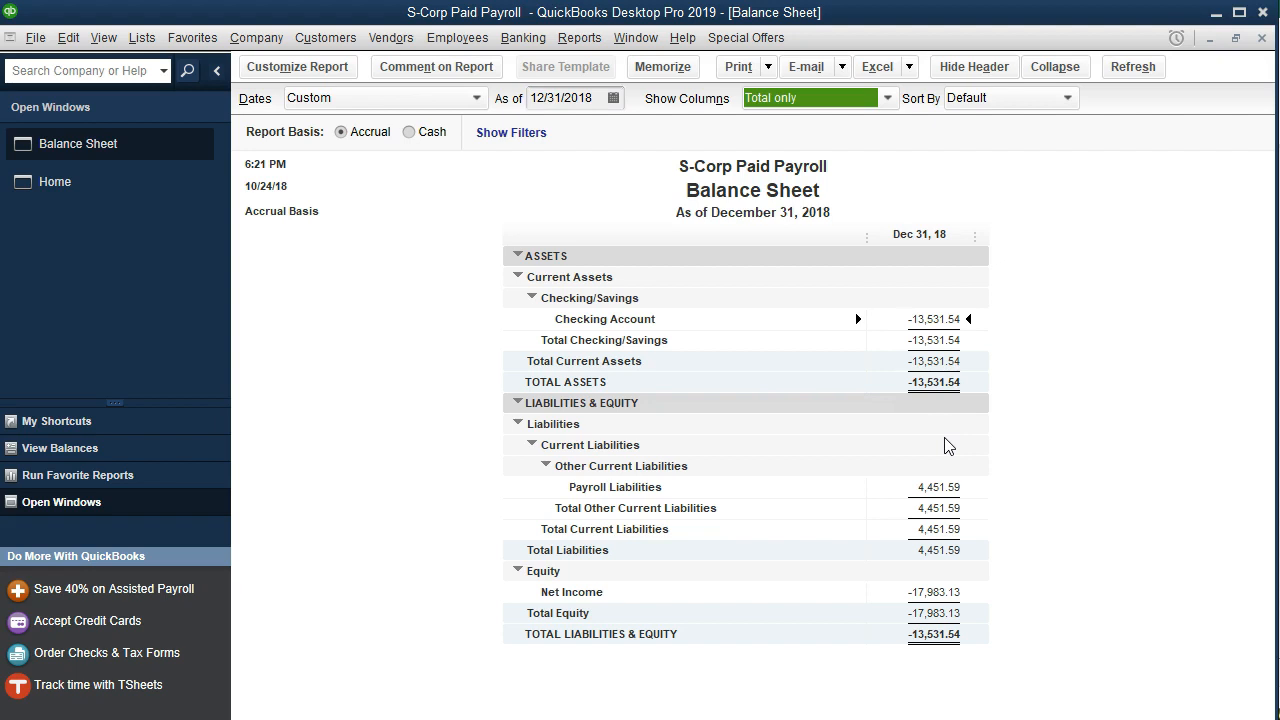
left_click(943, 320)
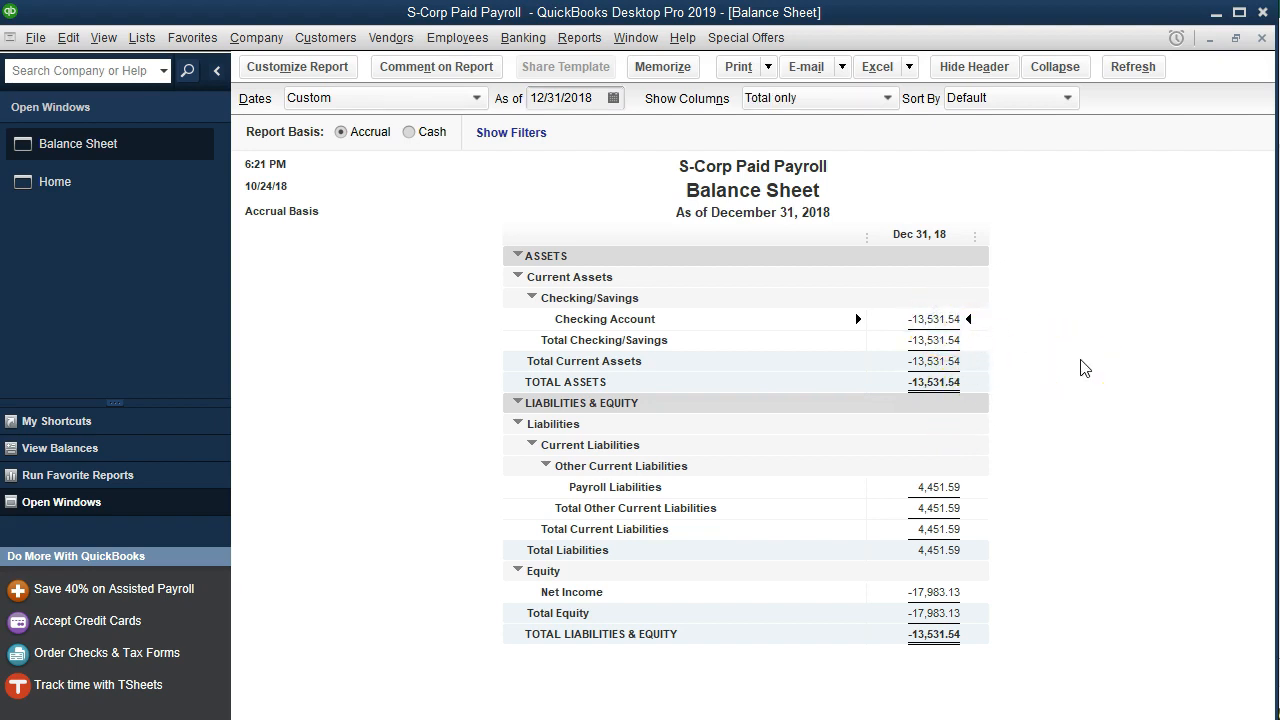
left_click(933, 489)
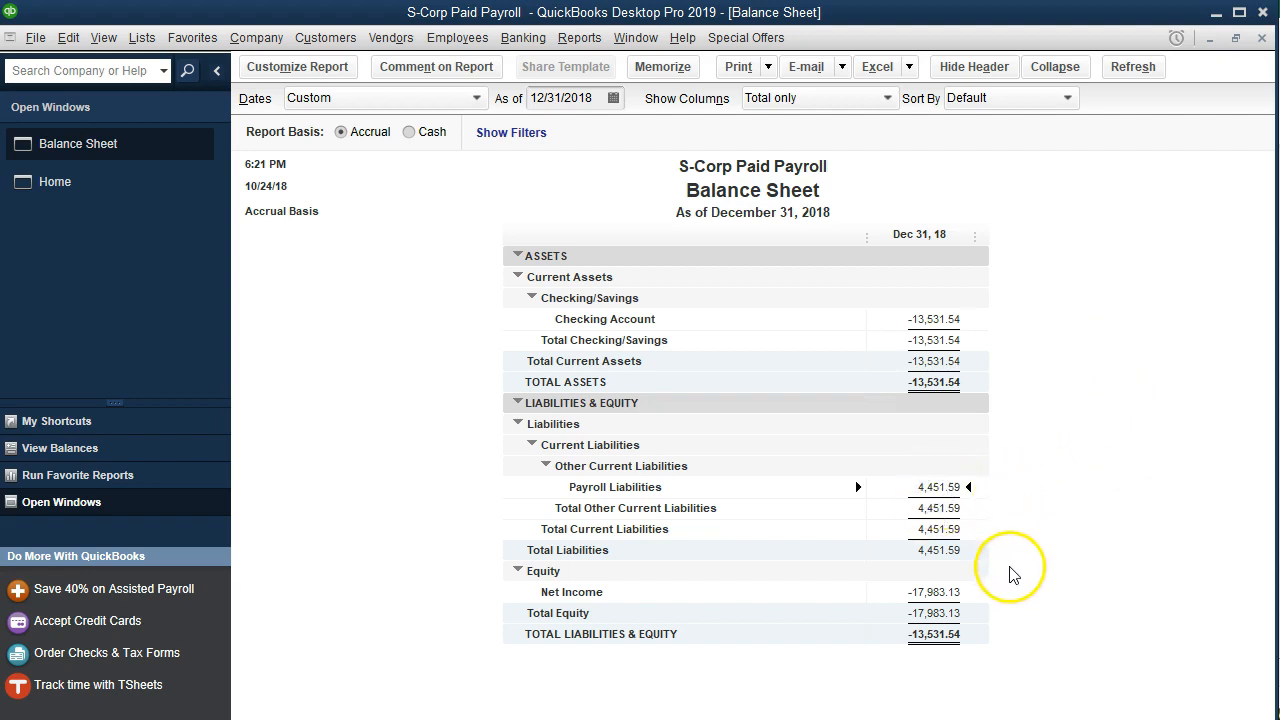
left_click(935, 592)
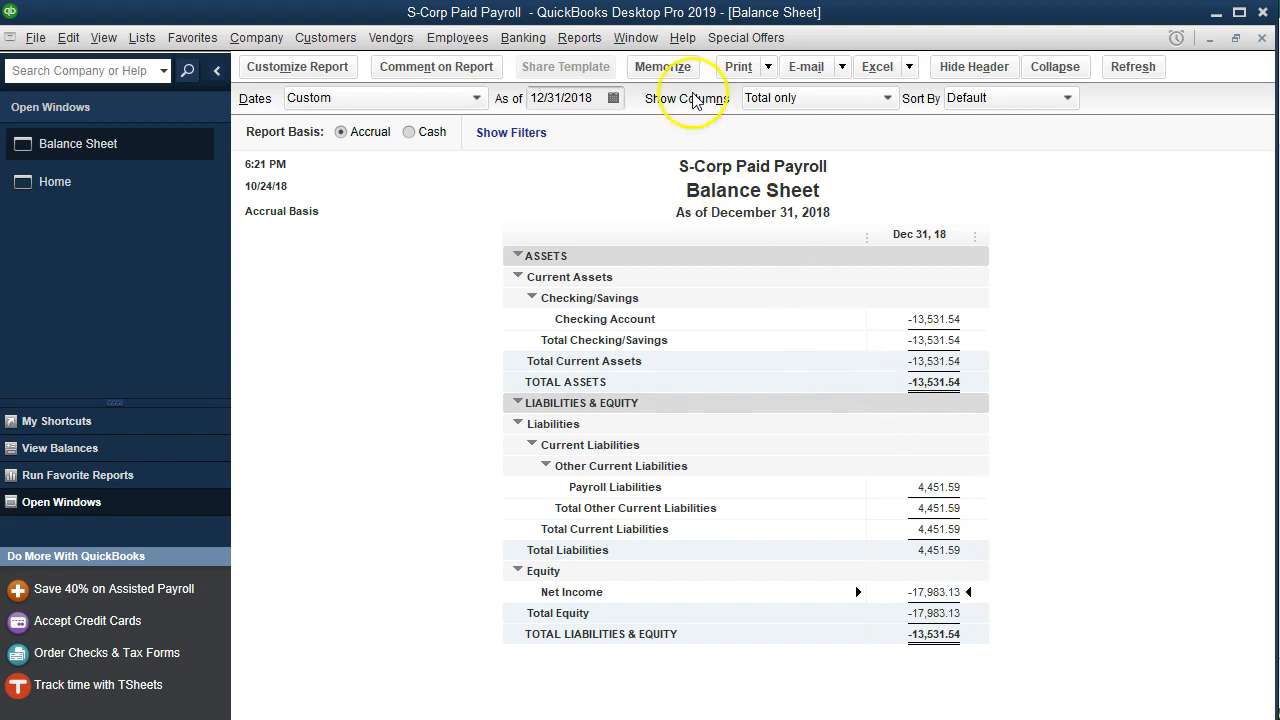
Run the standard Profit & Loss report for 01/01/2018 to 12/31/2018 and check the payroll expenses amount
left_click(580, 37)
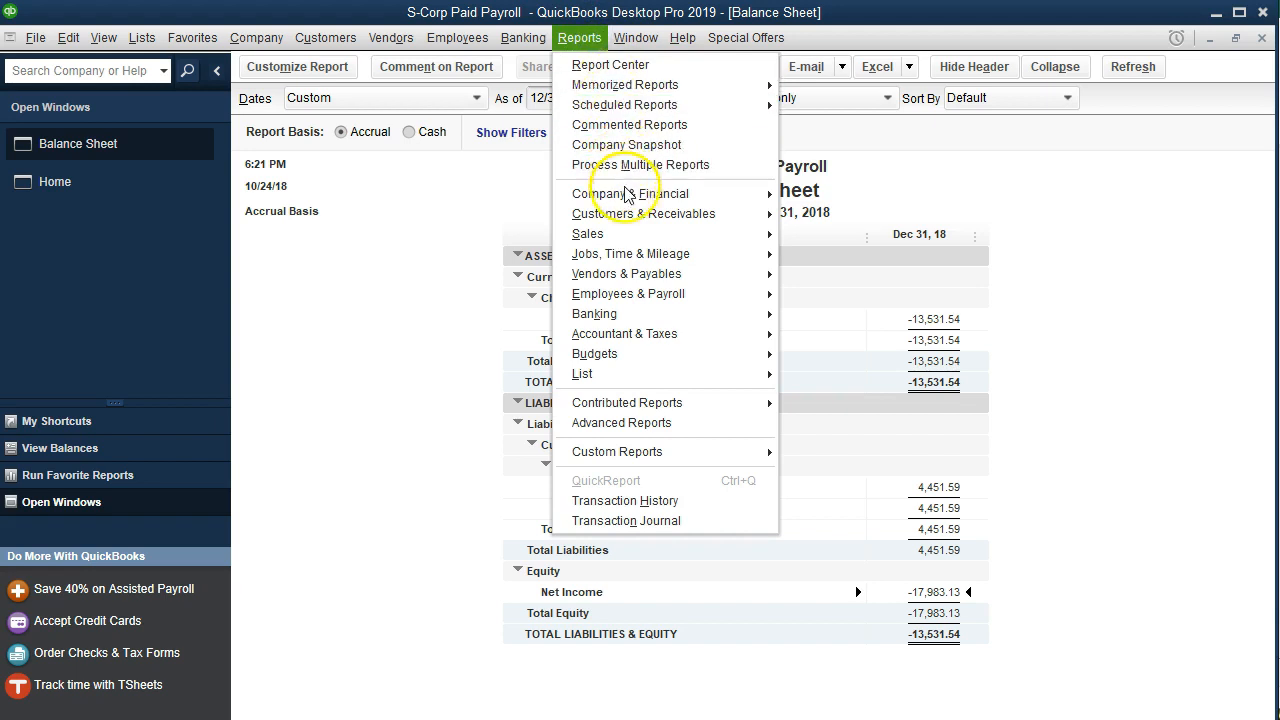
mouse_move(750, 194)
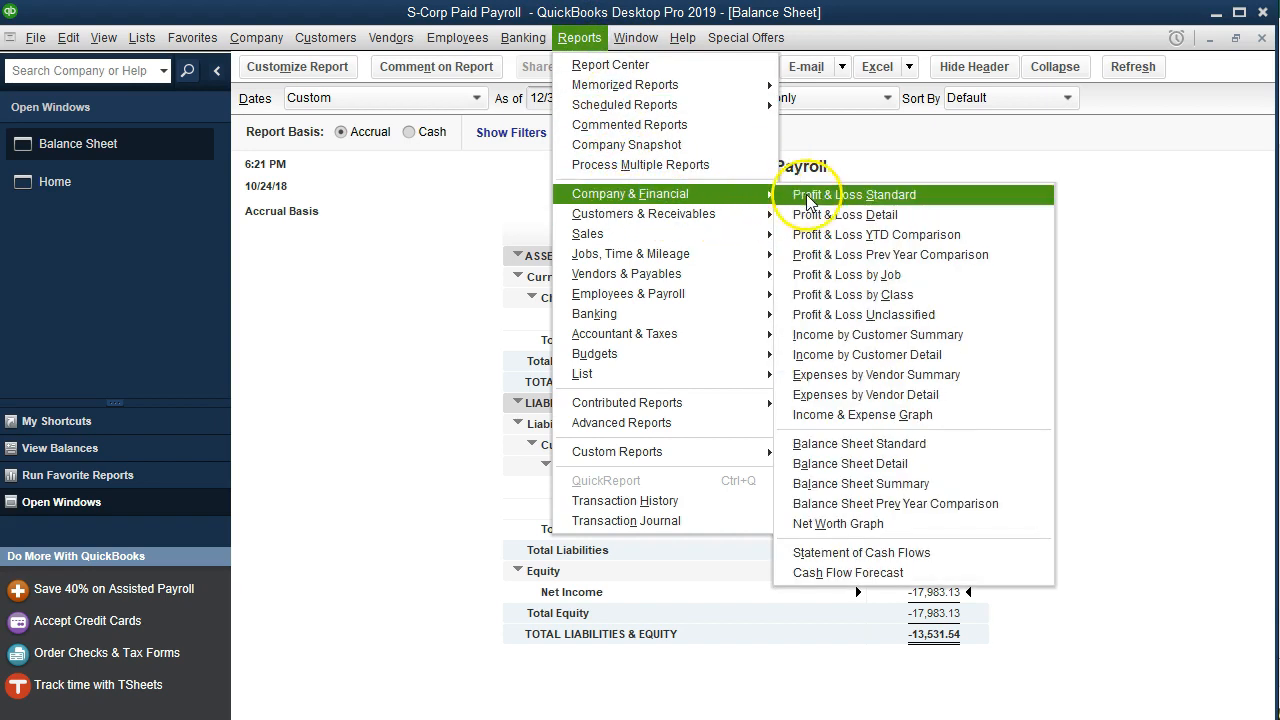
left_click(878, 195)
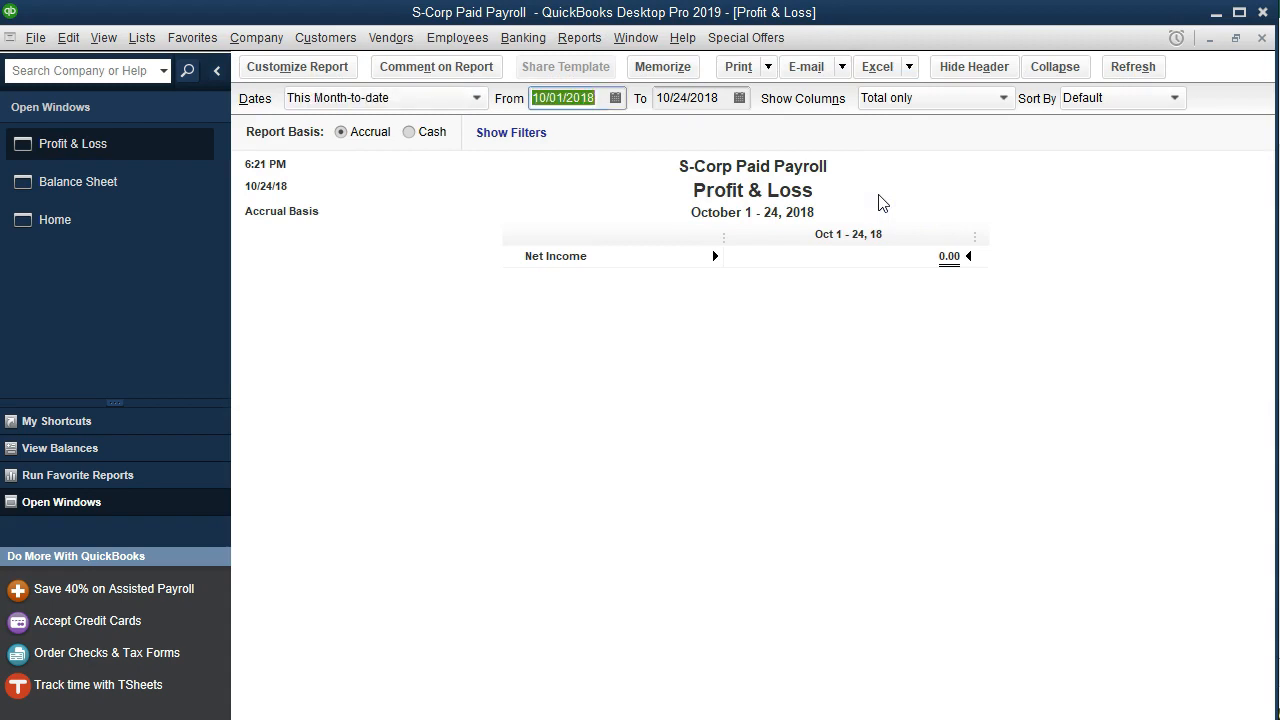
type("01/01/2018")
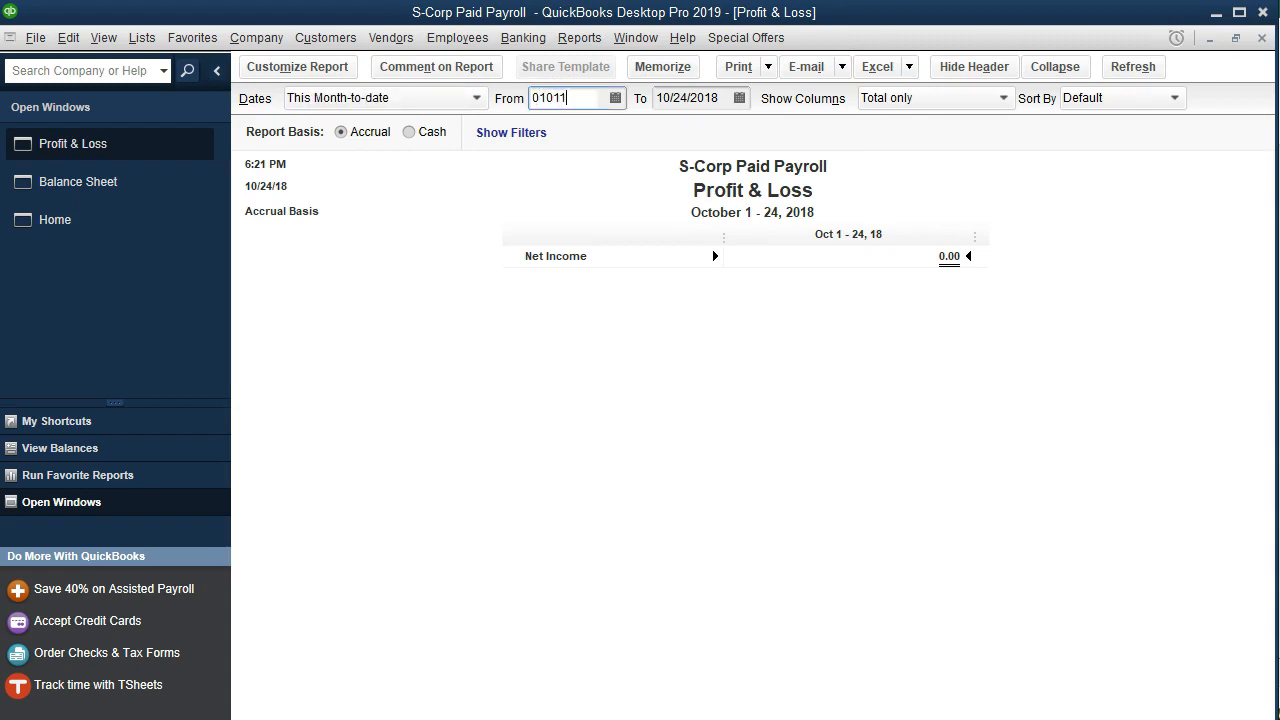
key("Tab")
type("12/31/2018")
key("Tab")
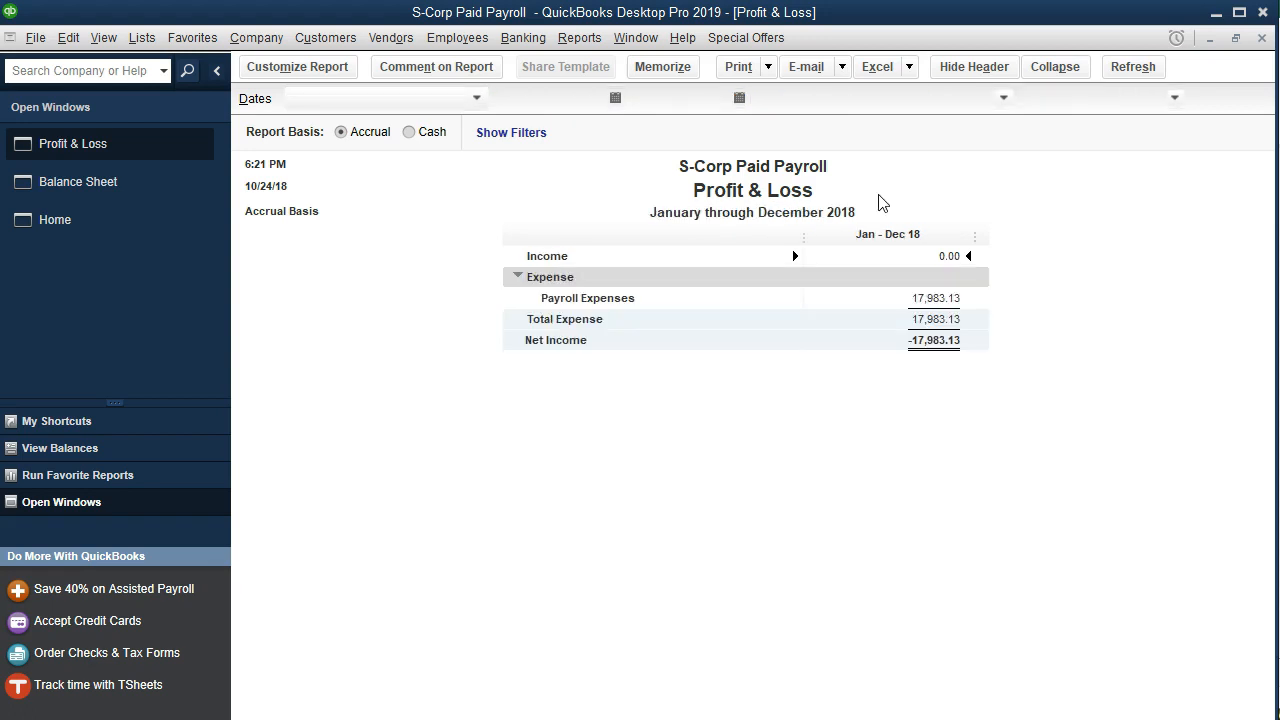
left_click(900, 296)
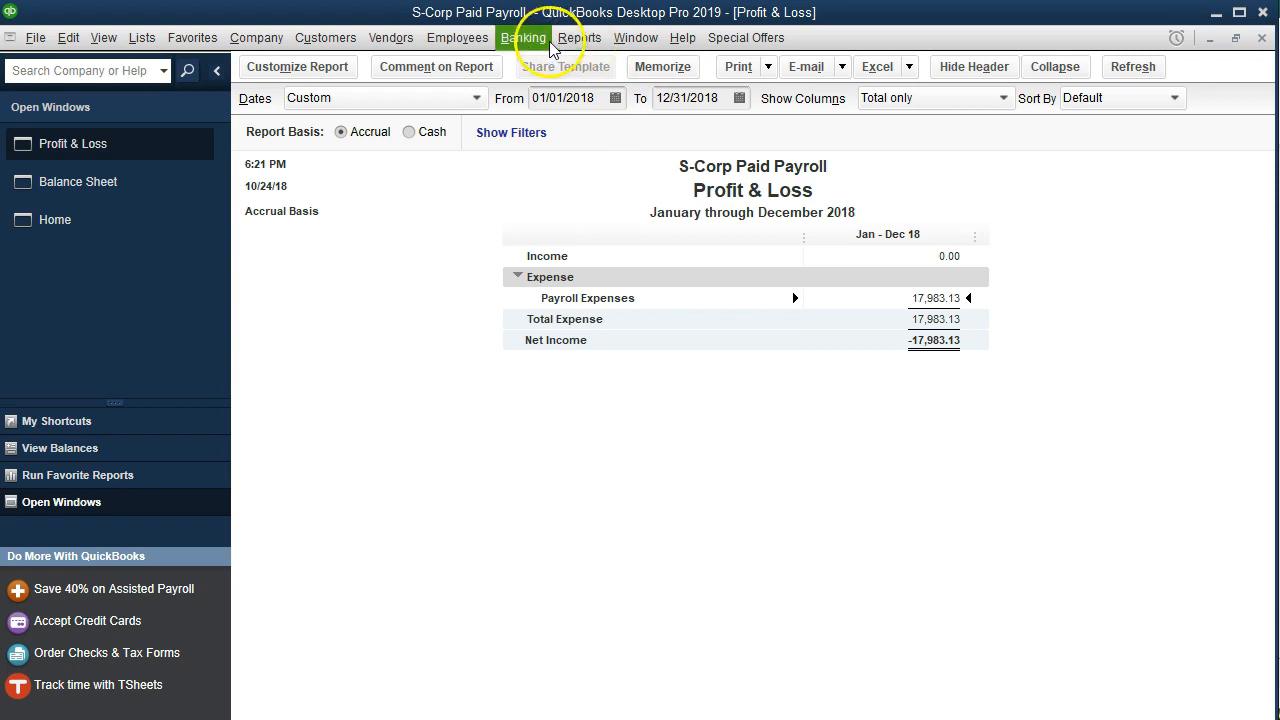
Open the payroll forms processing list in the Payroll Center
left_click(458, 40)
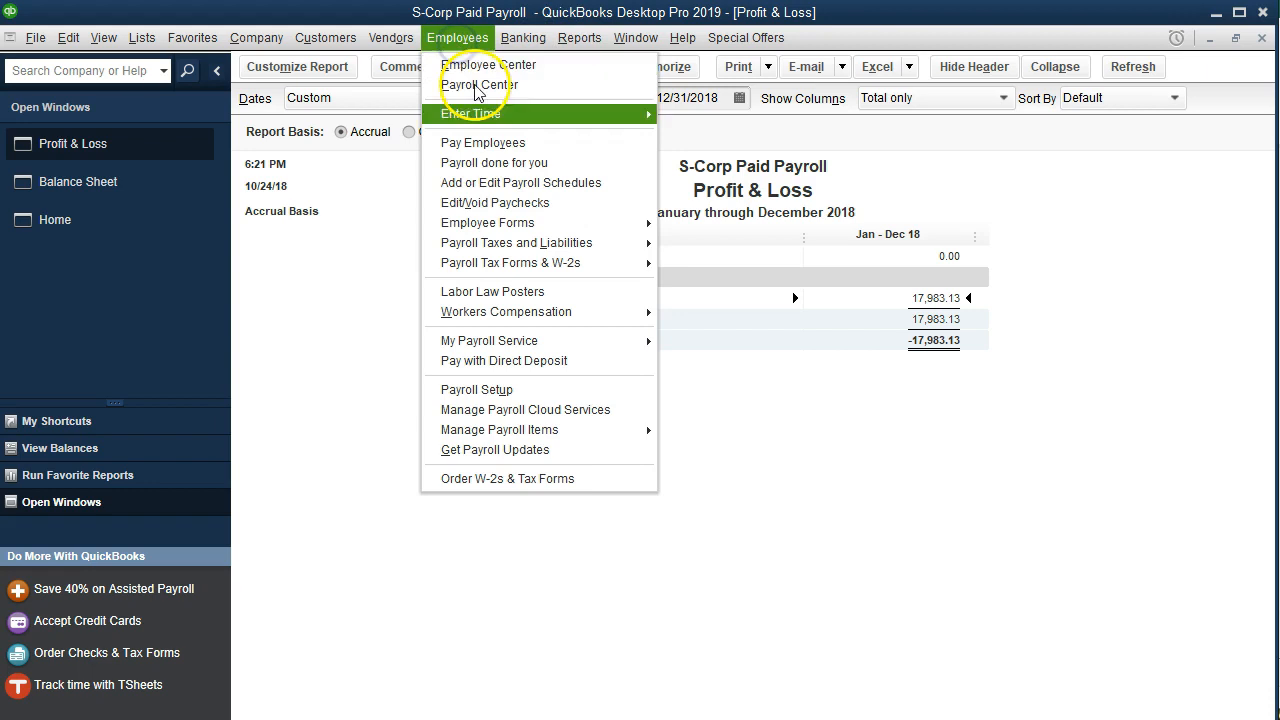
mouse_move(576, 264)
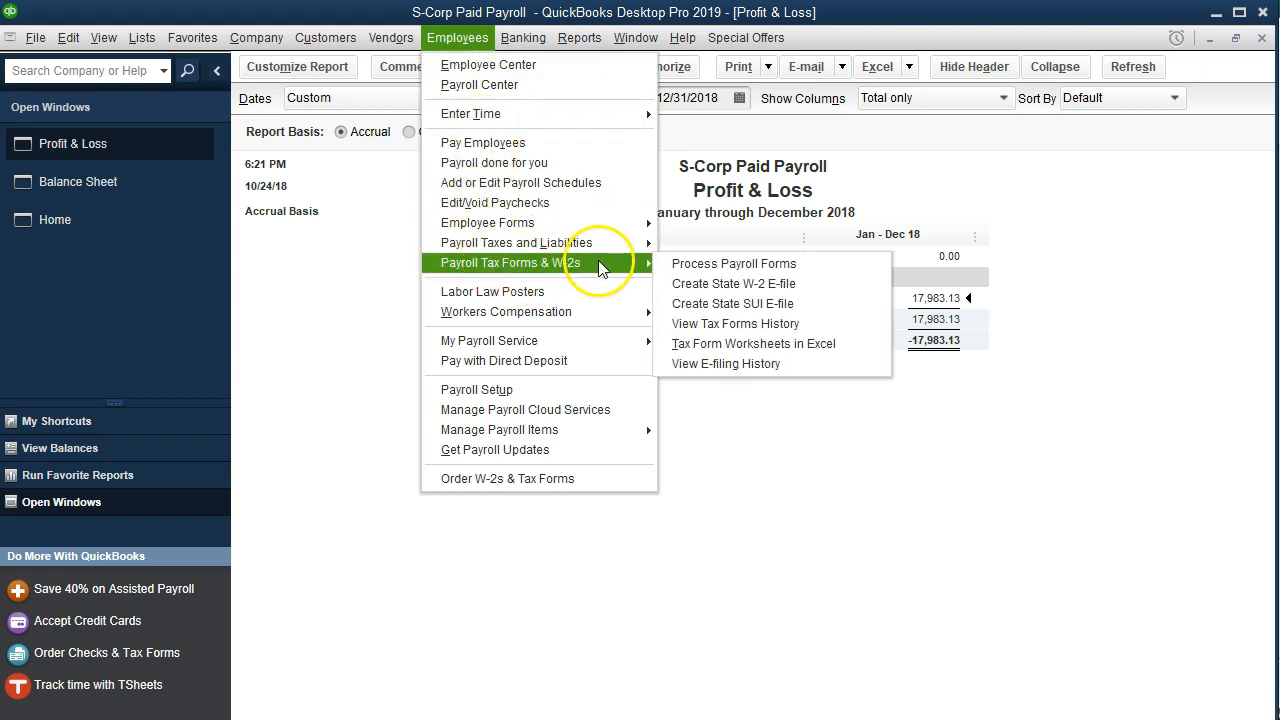
left_click(781, 265)
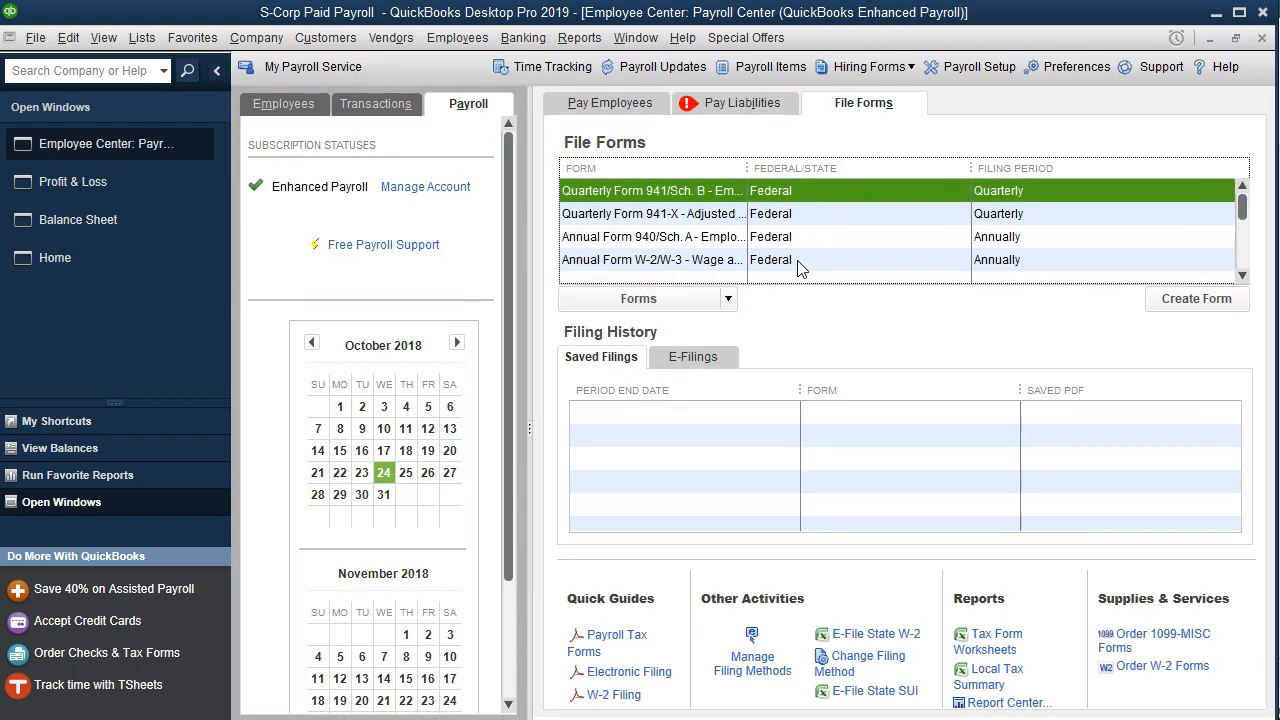
left_click(482, 42)
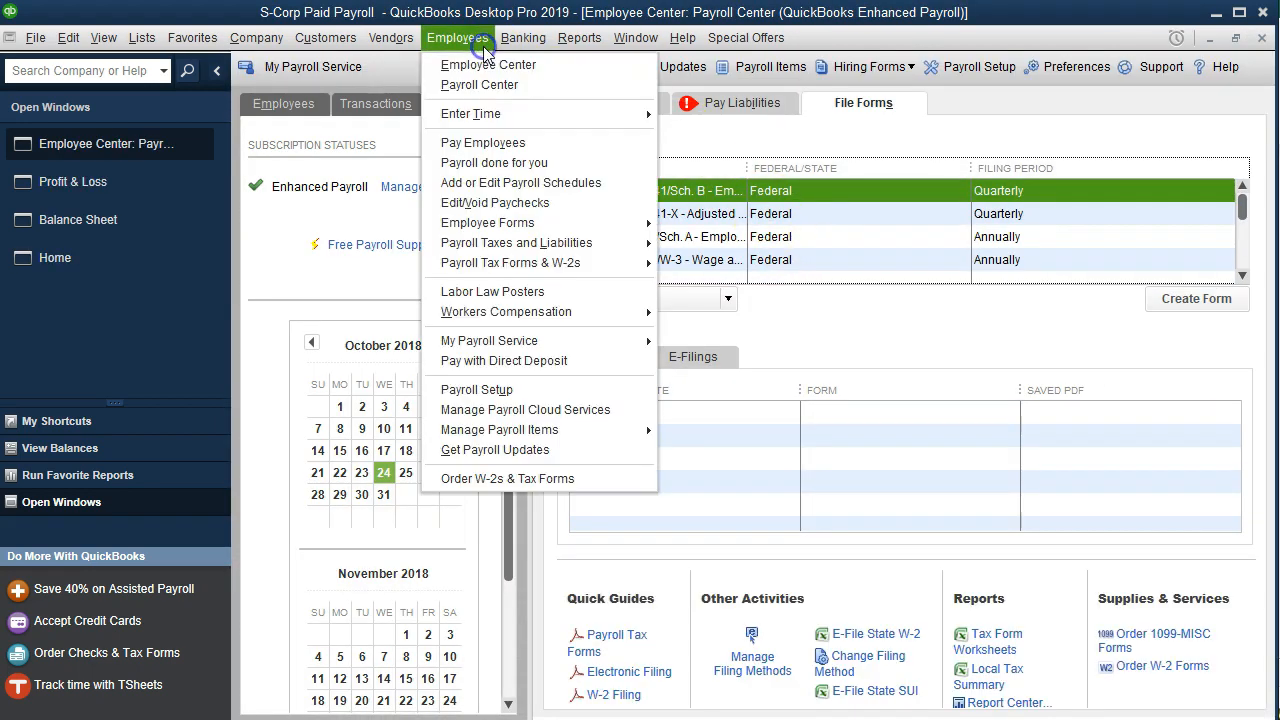
left_click(470, 40)
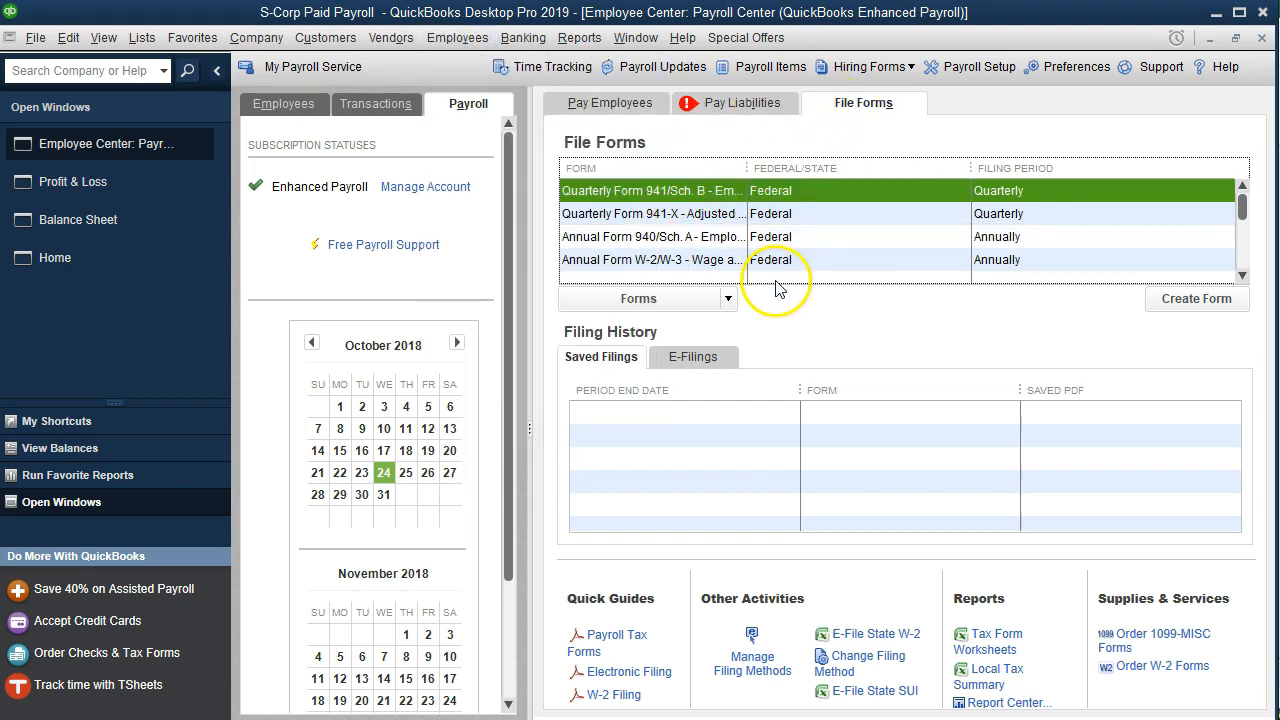
Create the federal Quarterly Form 941/Sch. B for the quarter ending 06/30/2018
double_click(845, 190)
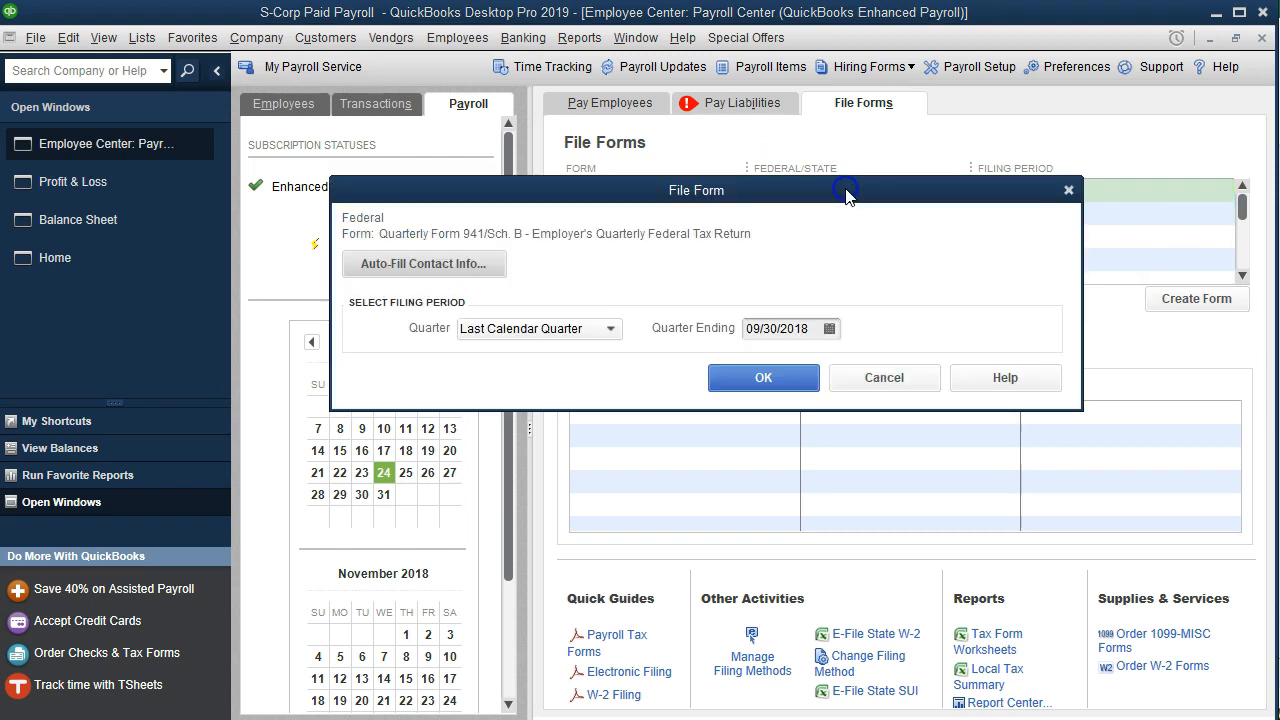
left_click_drag(828, 329, 700, 328)
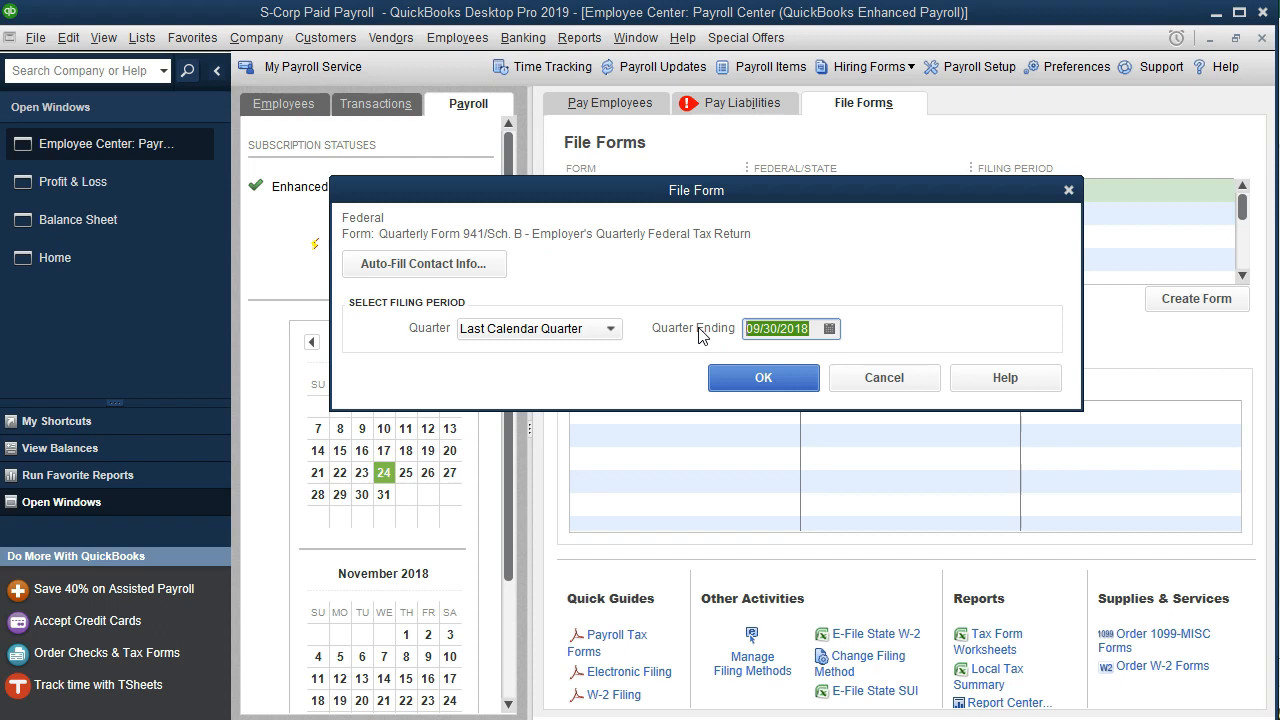
type("06/30/201")
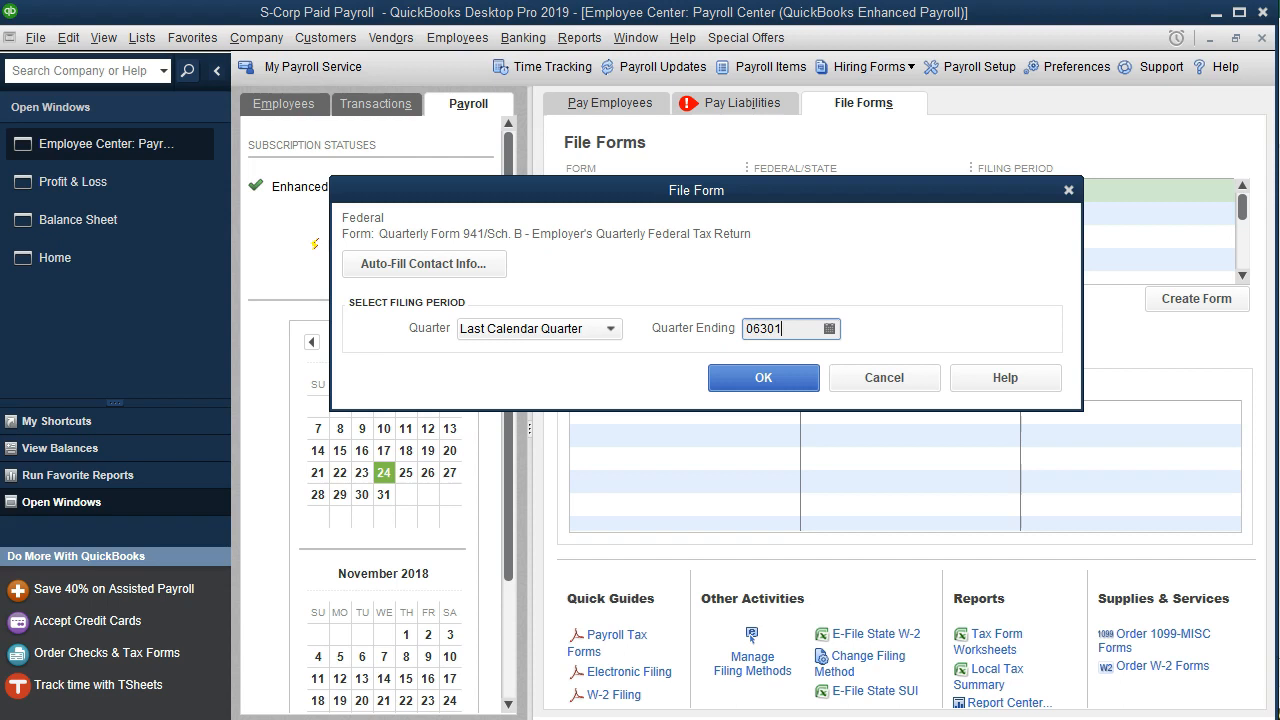
type("8")
key("Tab")
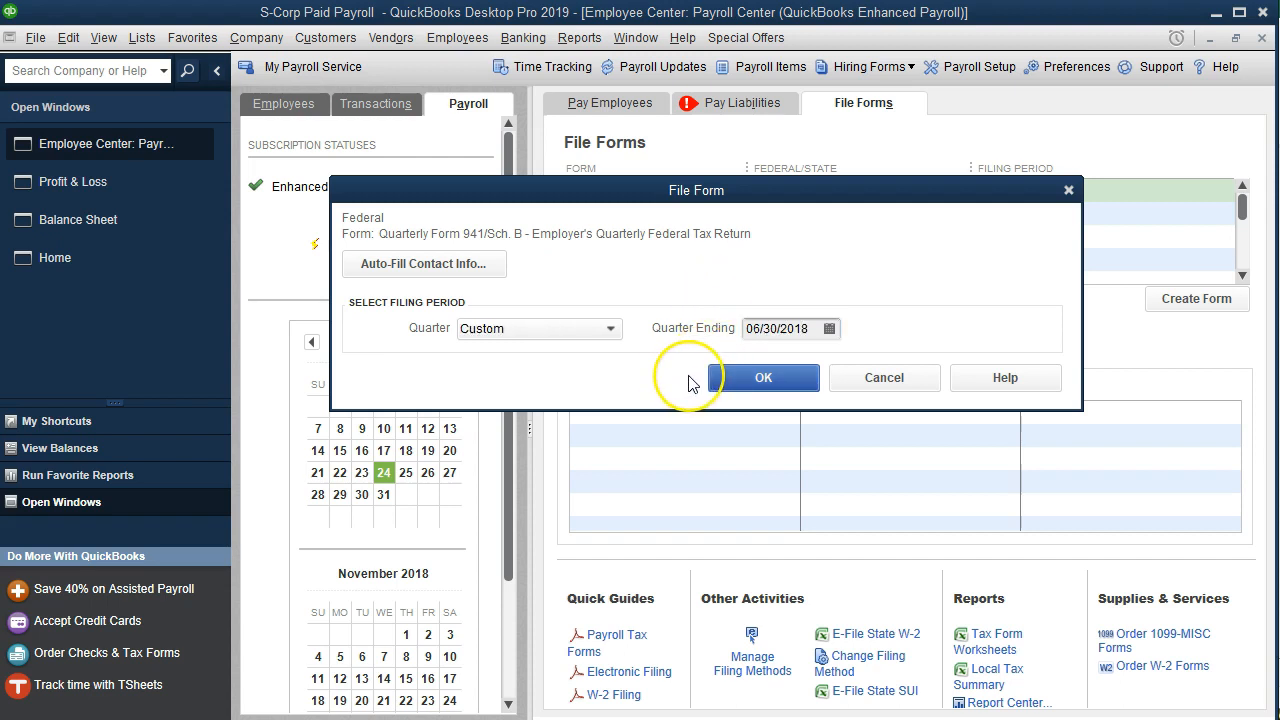
left_click(769, 386)
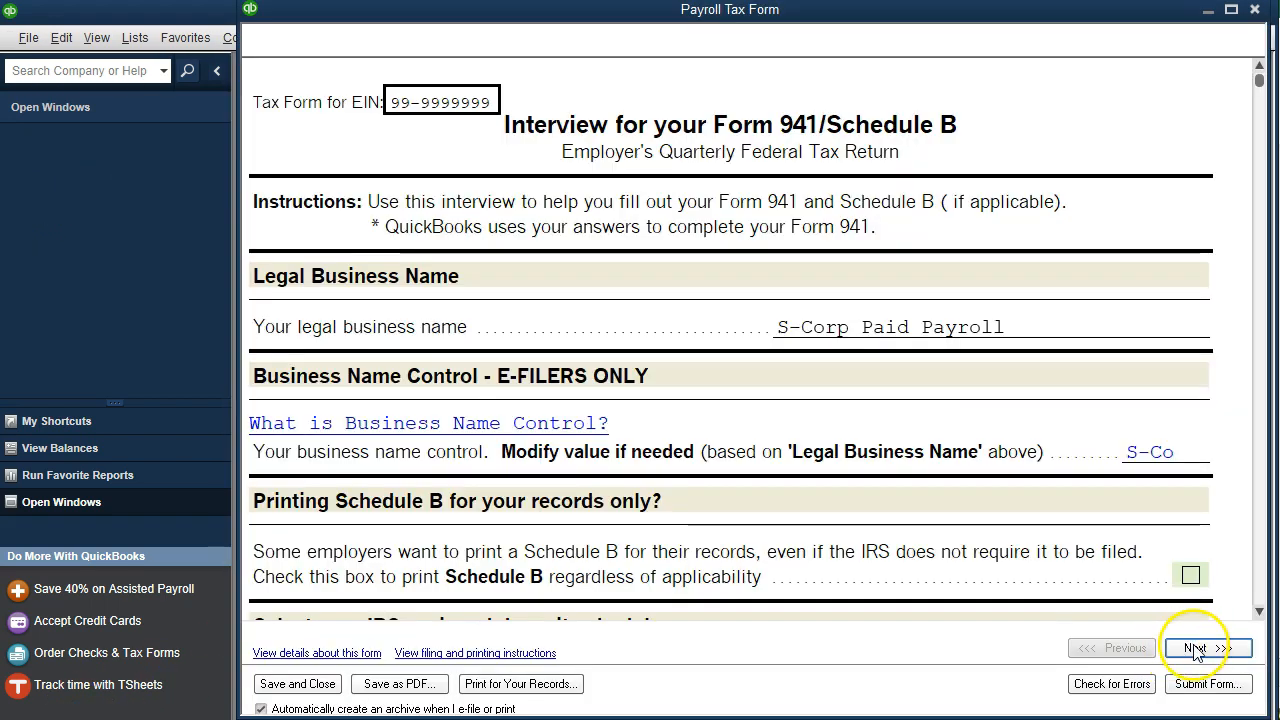
Go past the interview page and examine the Form 941 wages, withholding, social security, Medicare and balance due lines
left_click(1195, 648)
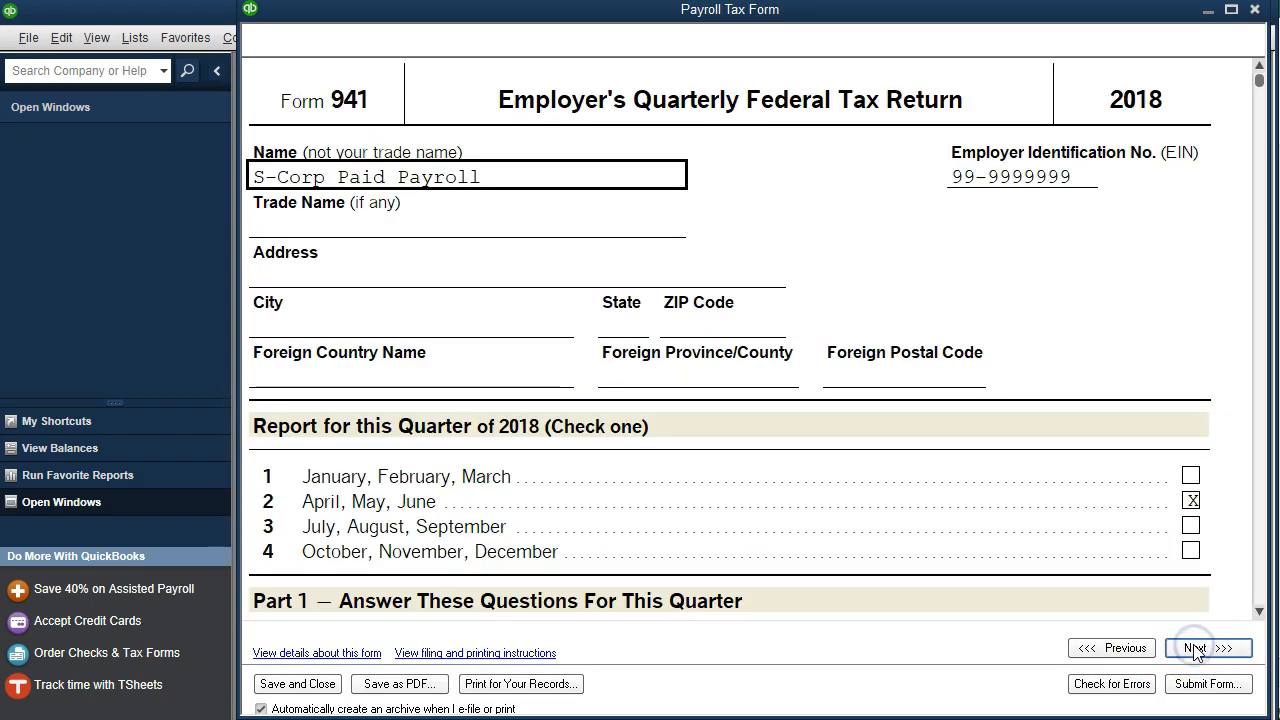
scroll(1049, 572, "down", 3)
scroll(1049, 572, "down", 5)
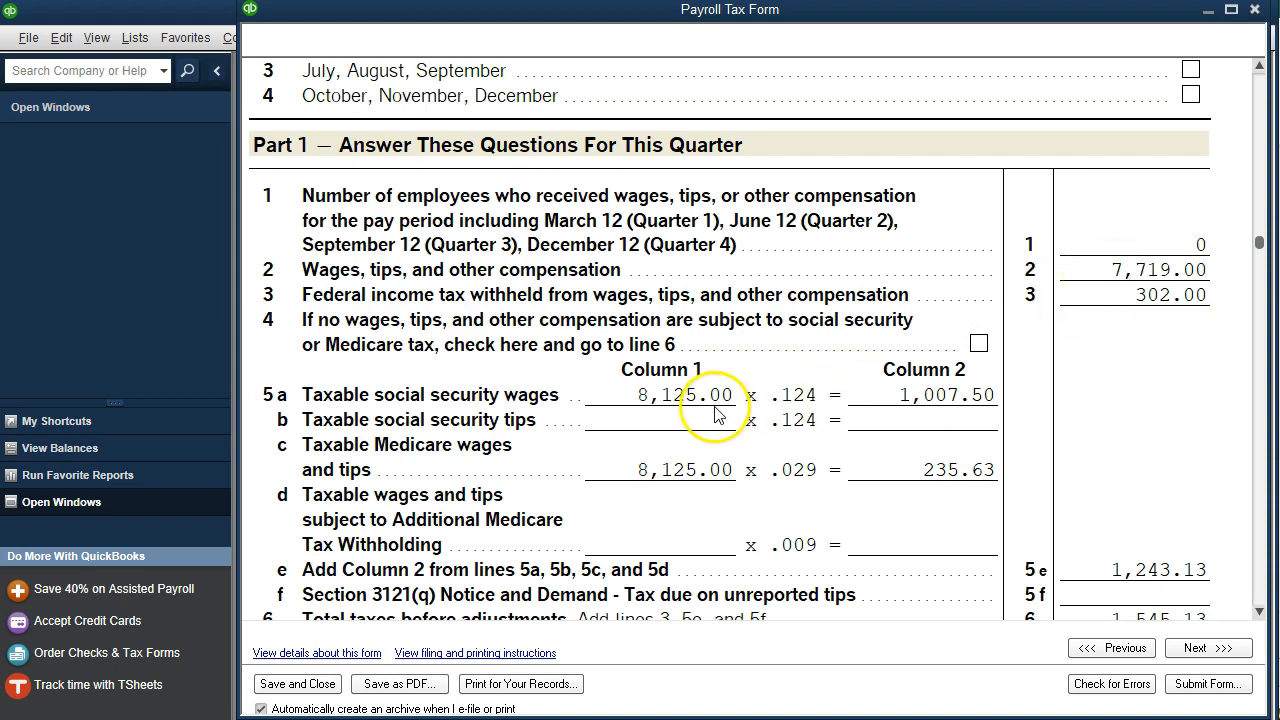
scroll(1080, 288, "down", 1)
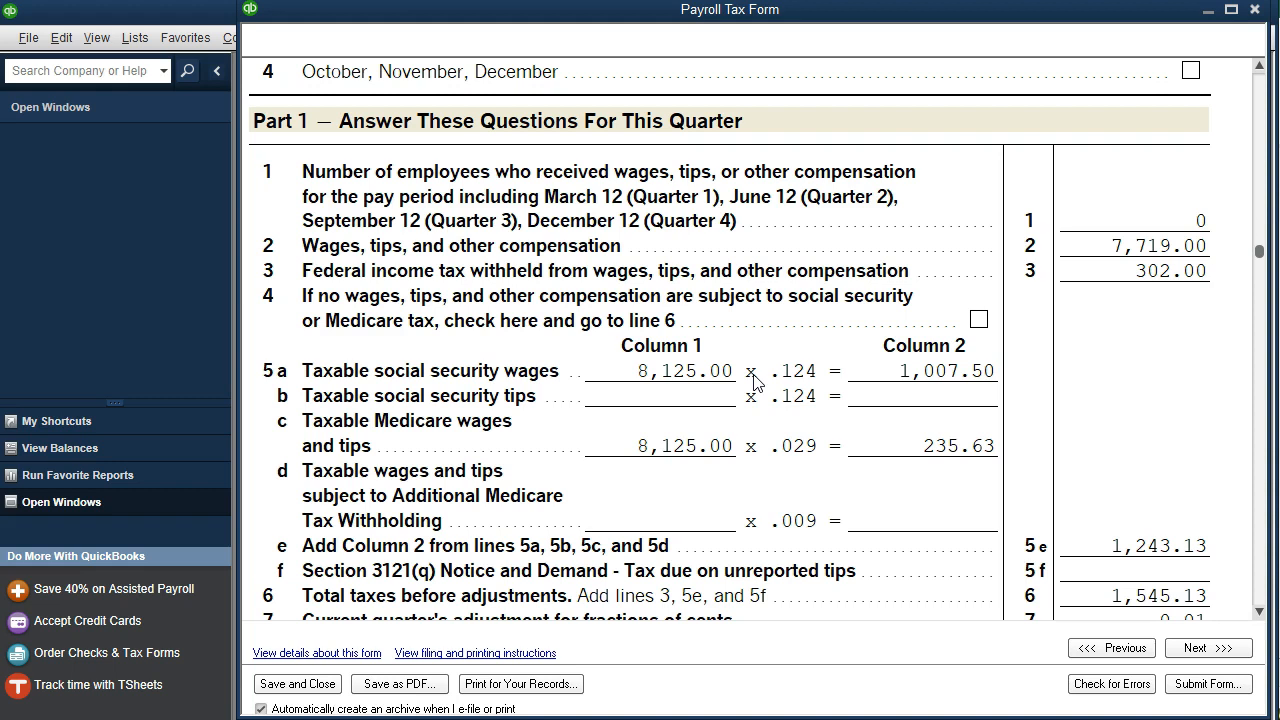
left_click(1066, 252)
scroll(862, 378, "down", 3)
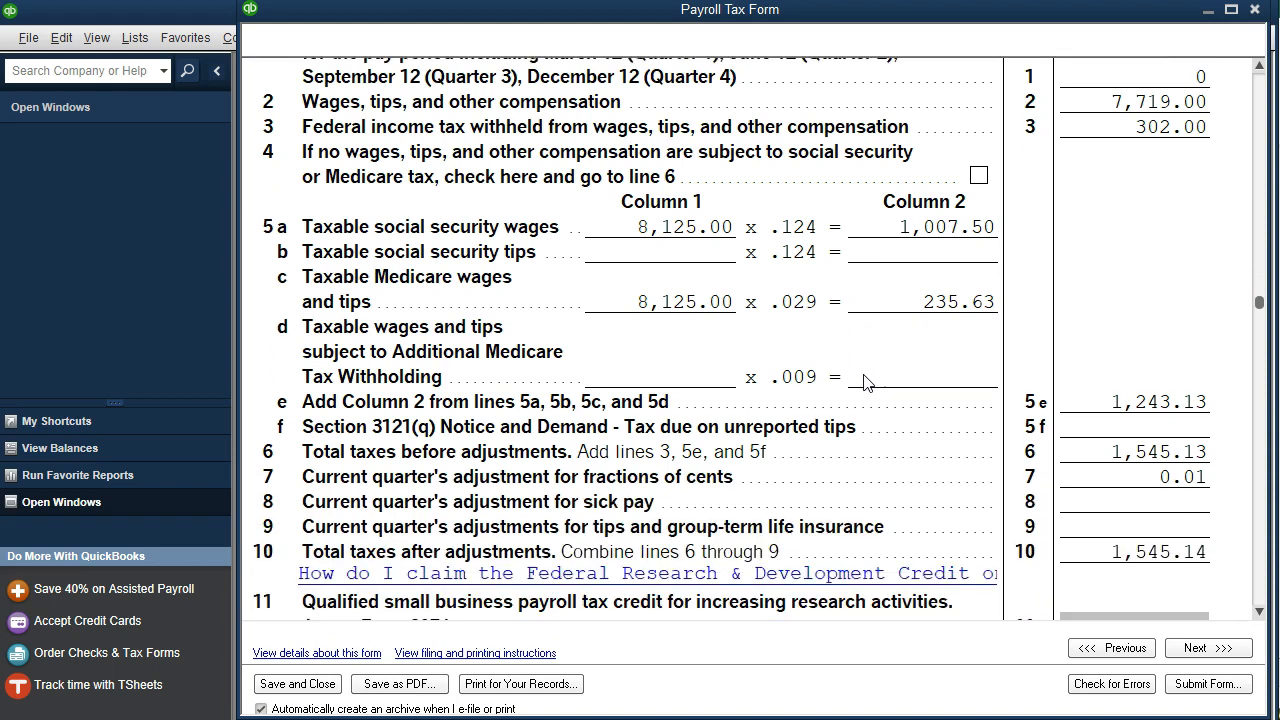
scroll(865, 383, "down", 1)
scroll(1091, 383, "down", 6)
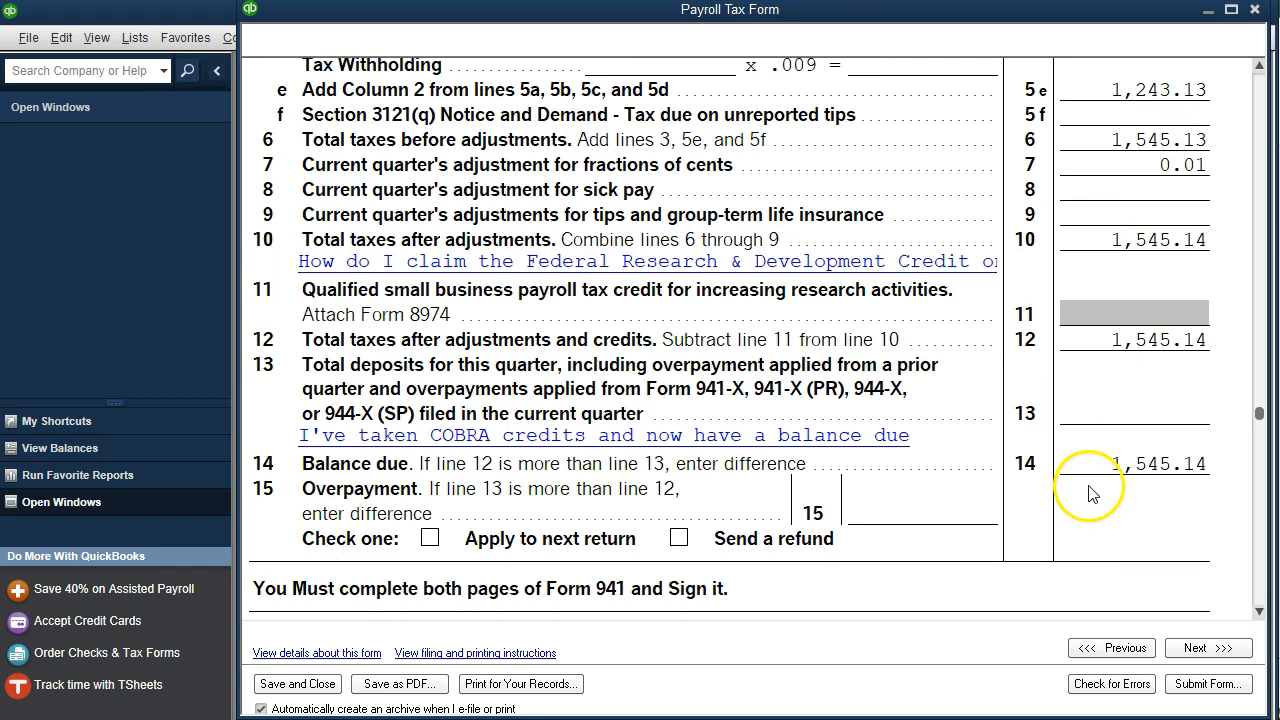
Close the Form 941 payroll tax form and maximize the Payroll Center window
left_click(1254, 9)
left_click(968, 146)
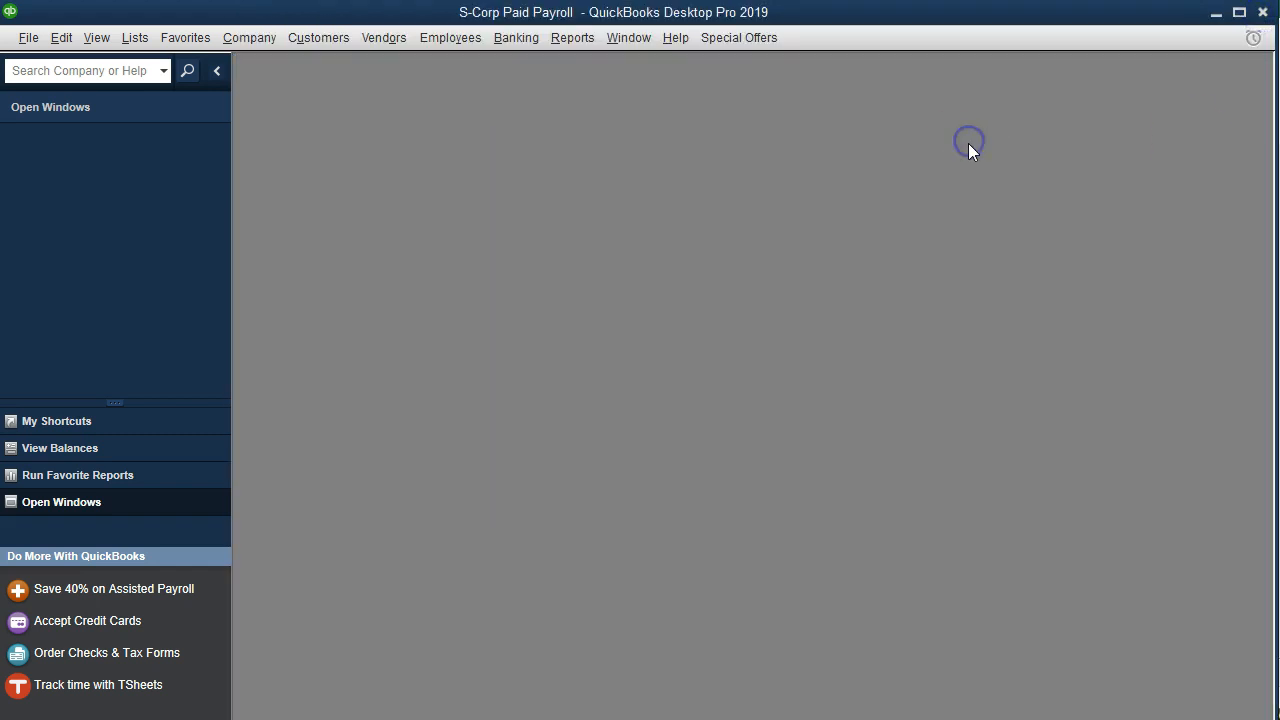
left_click(914, 171)
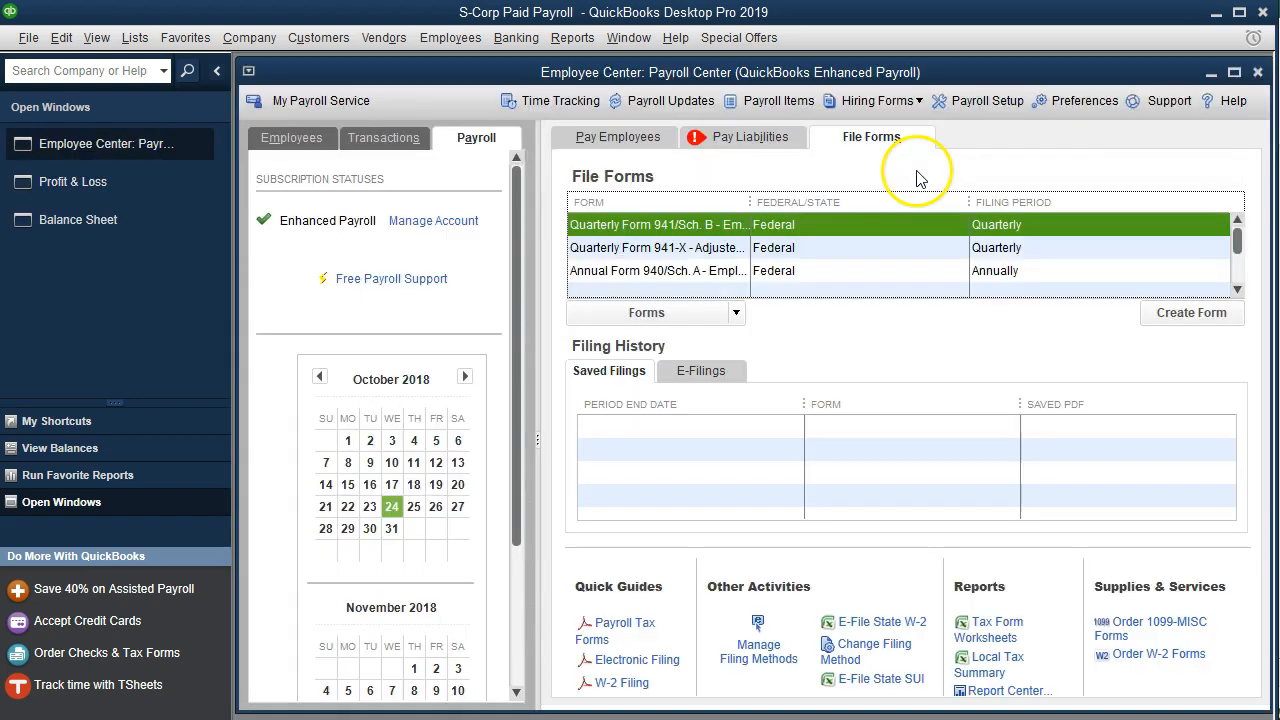
left_click(1234, 72)
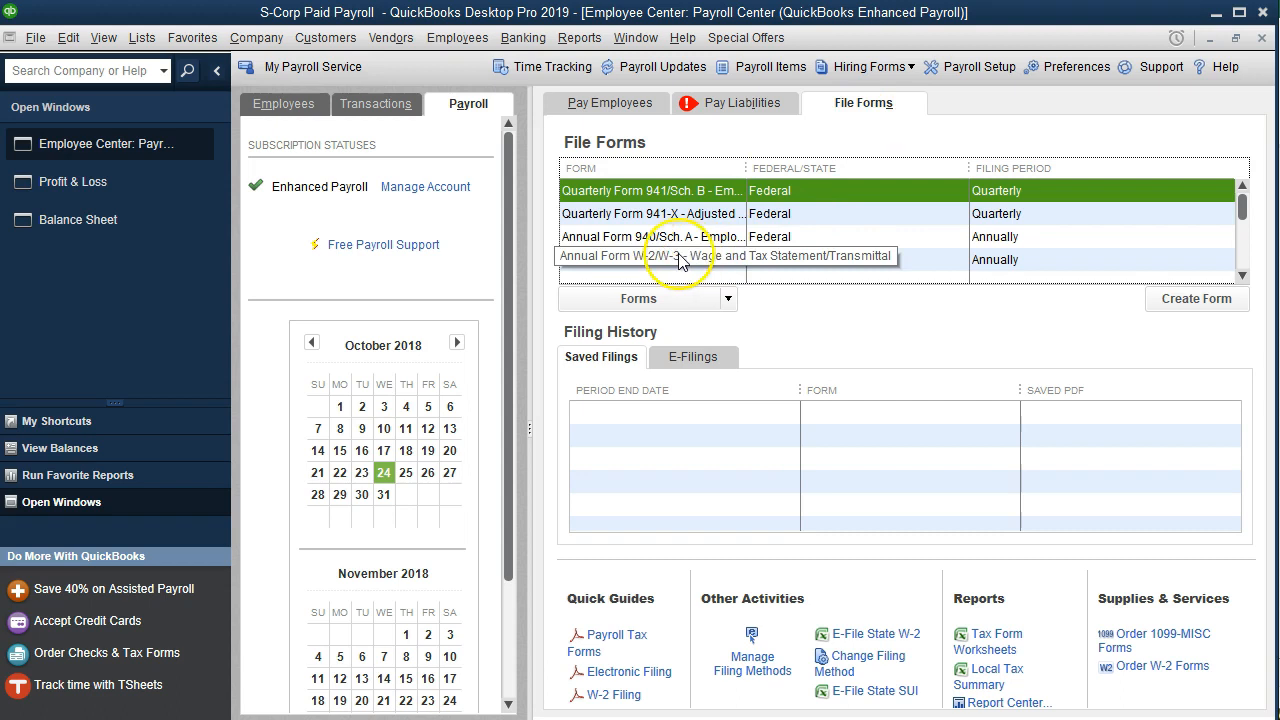
Create the Annual Form W-2/W-3 for all employees with 2018 as the filing year
left_click(755, 259)
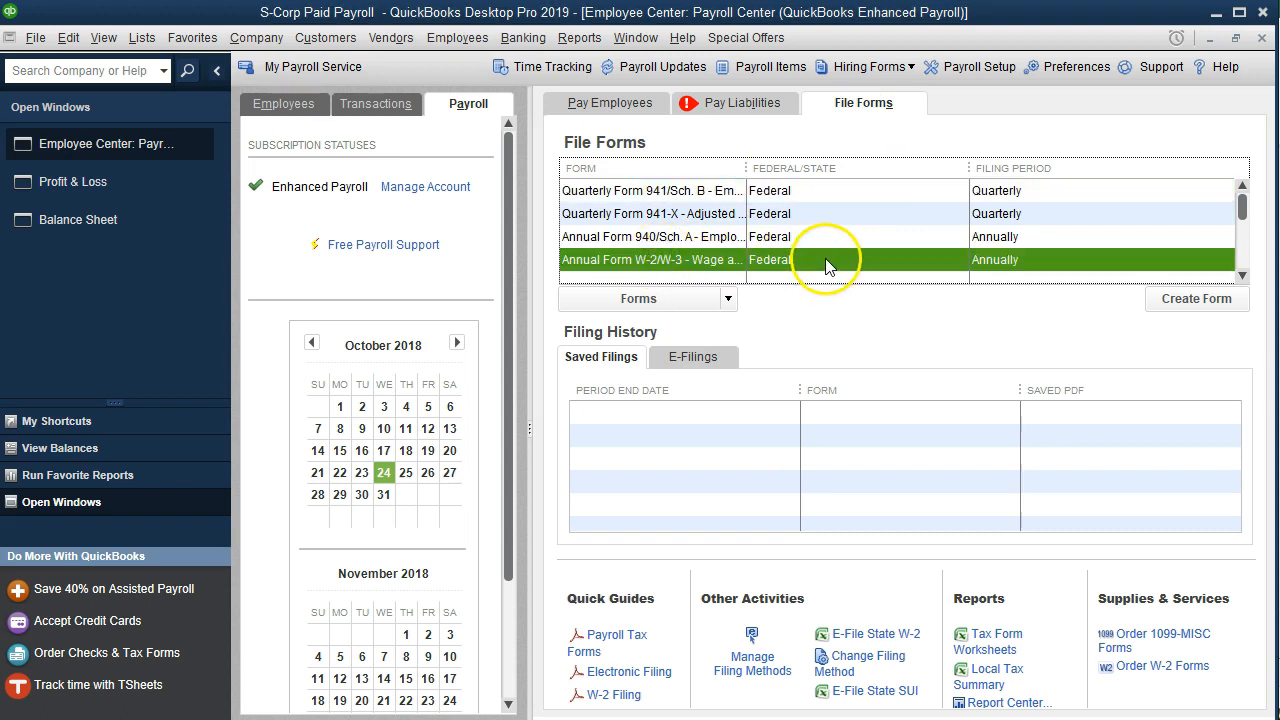
double_click(826, 262)
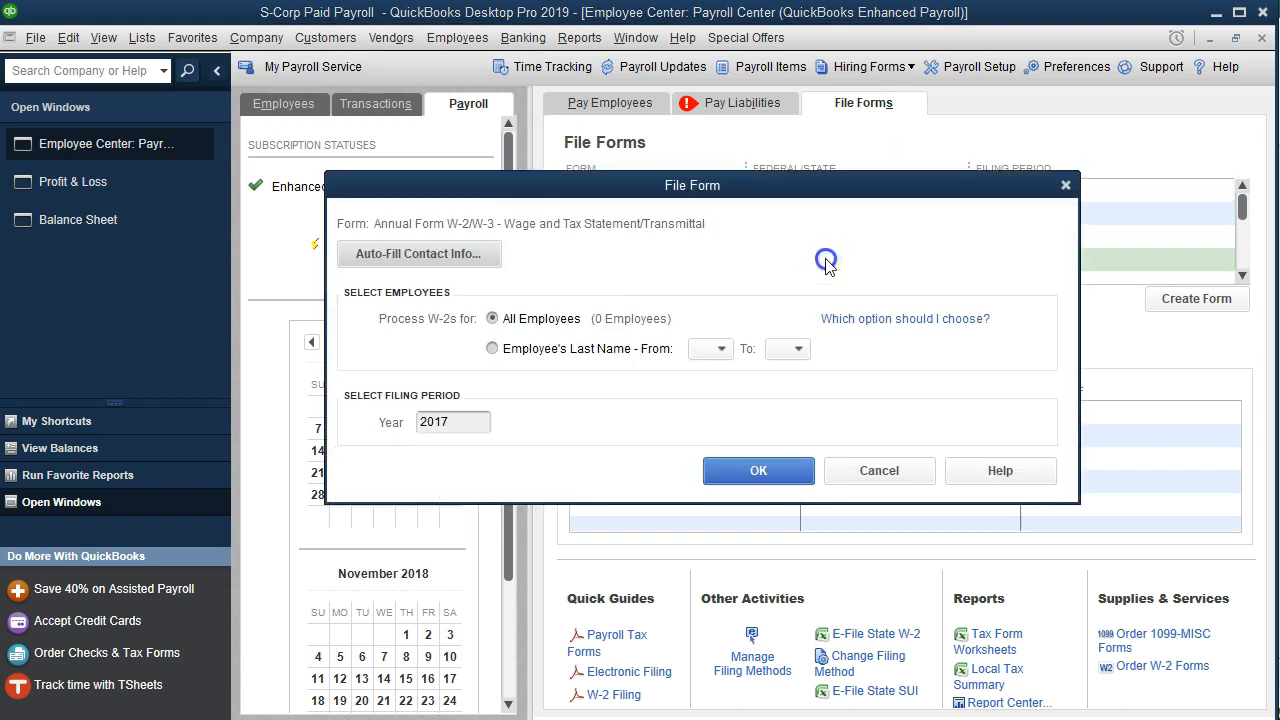
double_click(483, 429)
type("20")
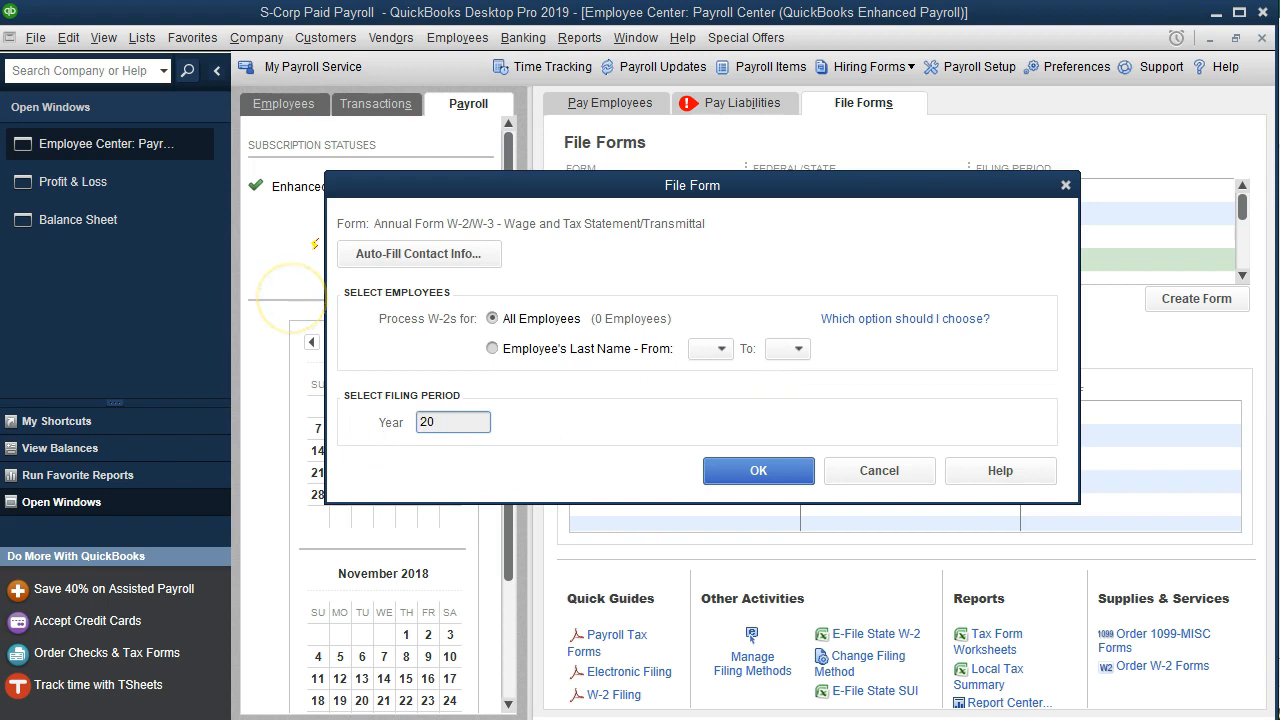
left_click(752, 468)
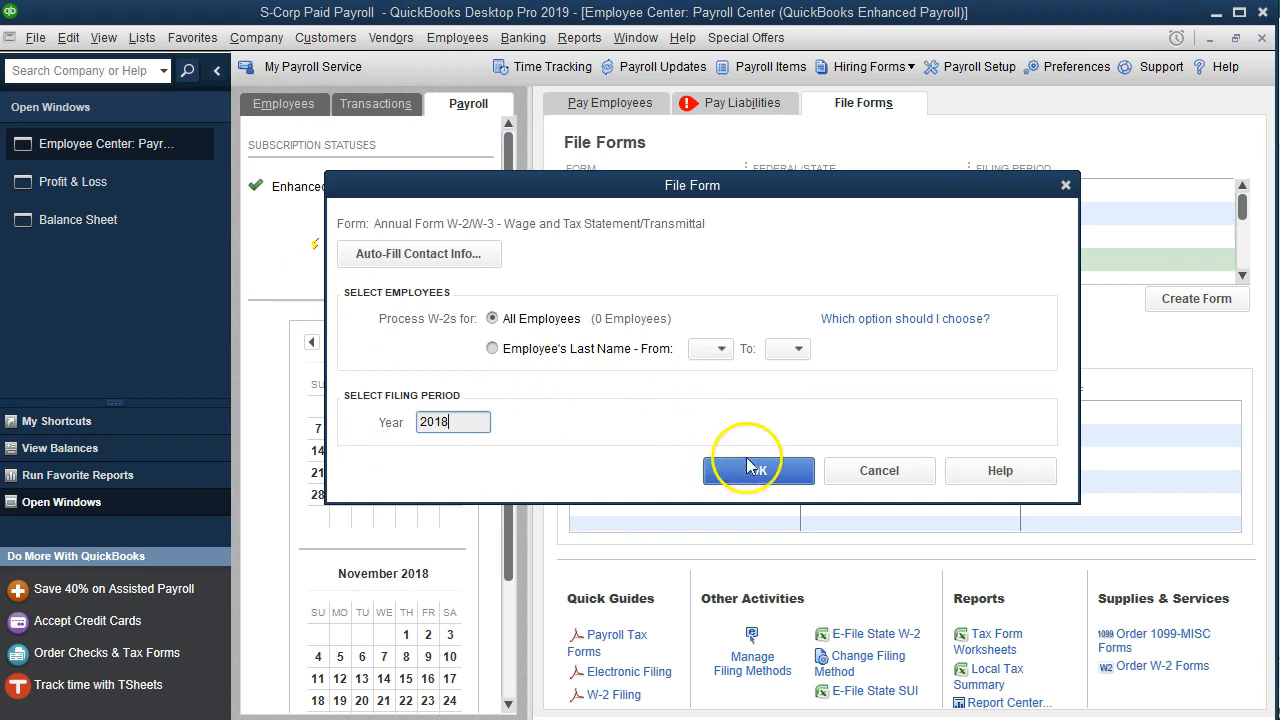
left_click(638, 322)
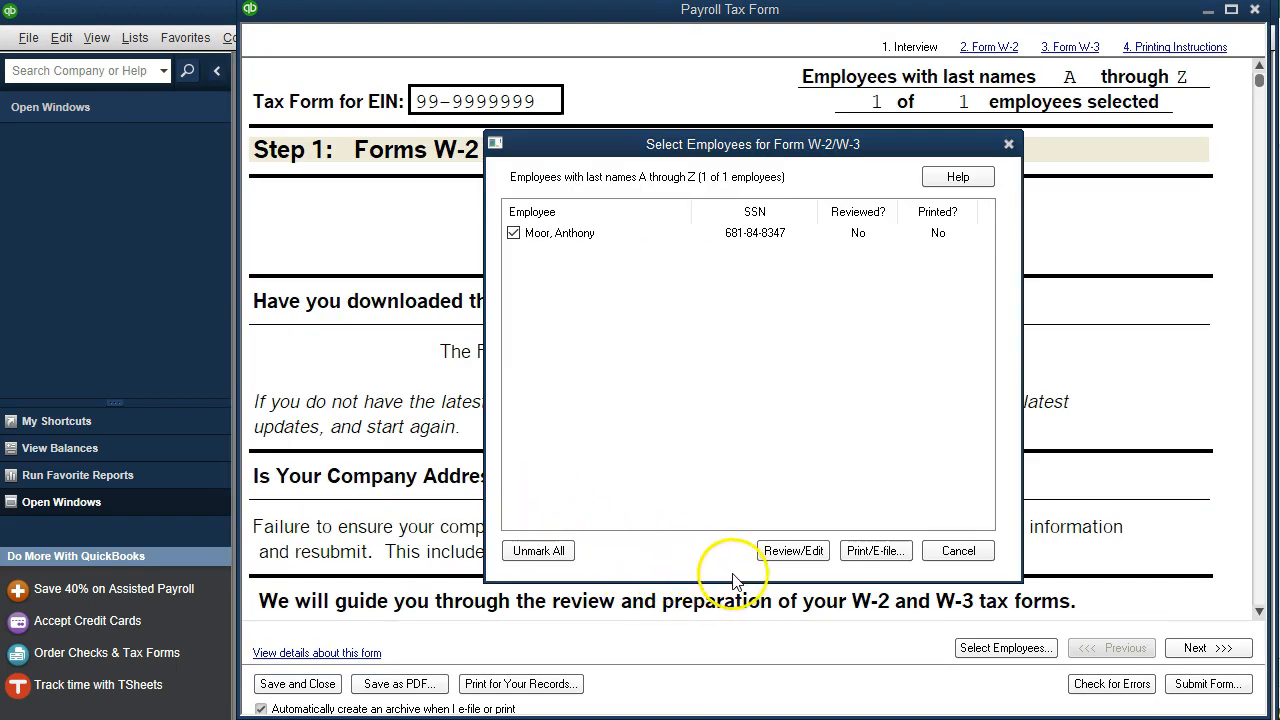
Open the selected employee's W-2 for review and advance past the interview to the Form W-2 Worksheet
left_click(791, 551)
scroll(795, 557, "down", 3)
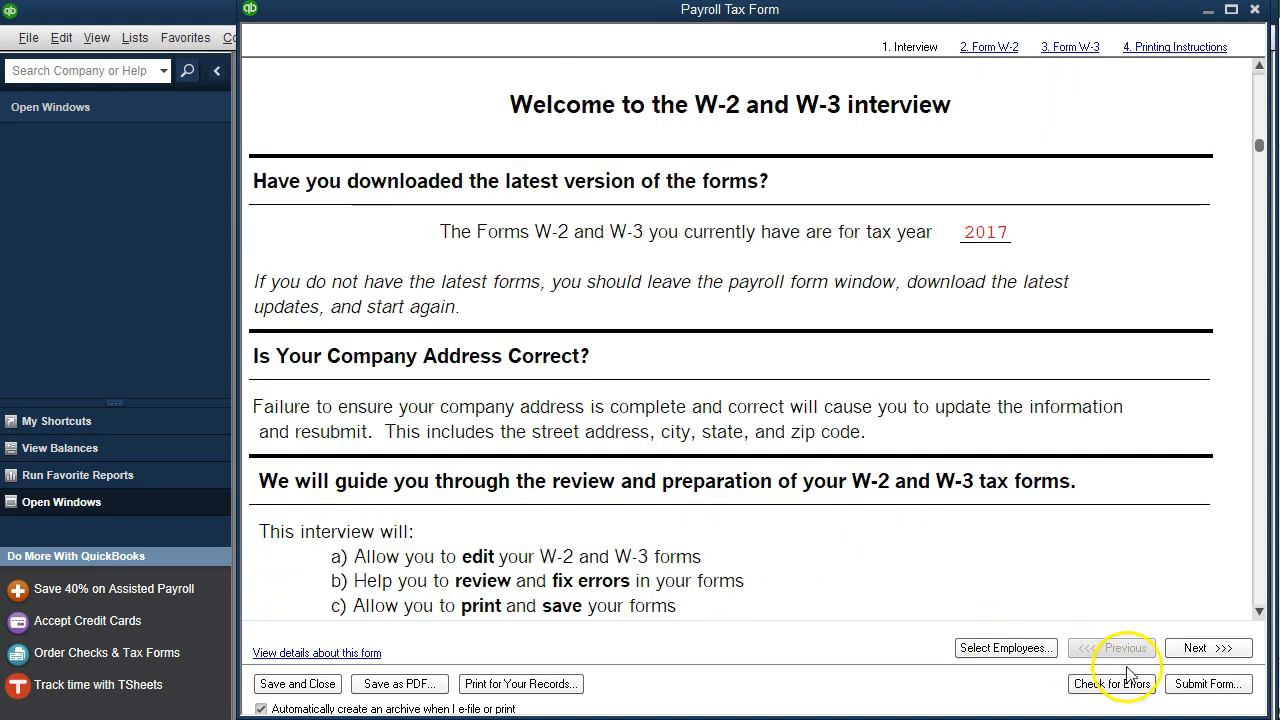
left_click(1198, 656)
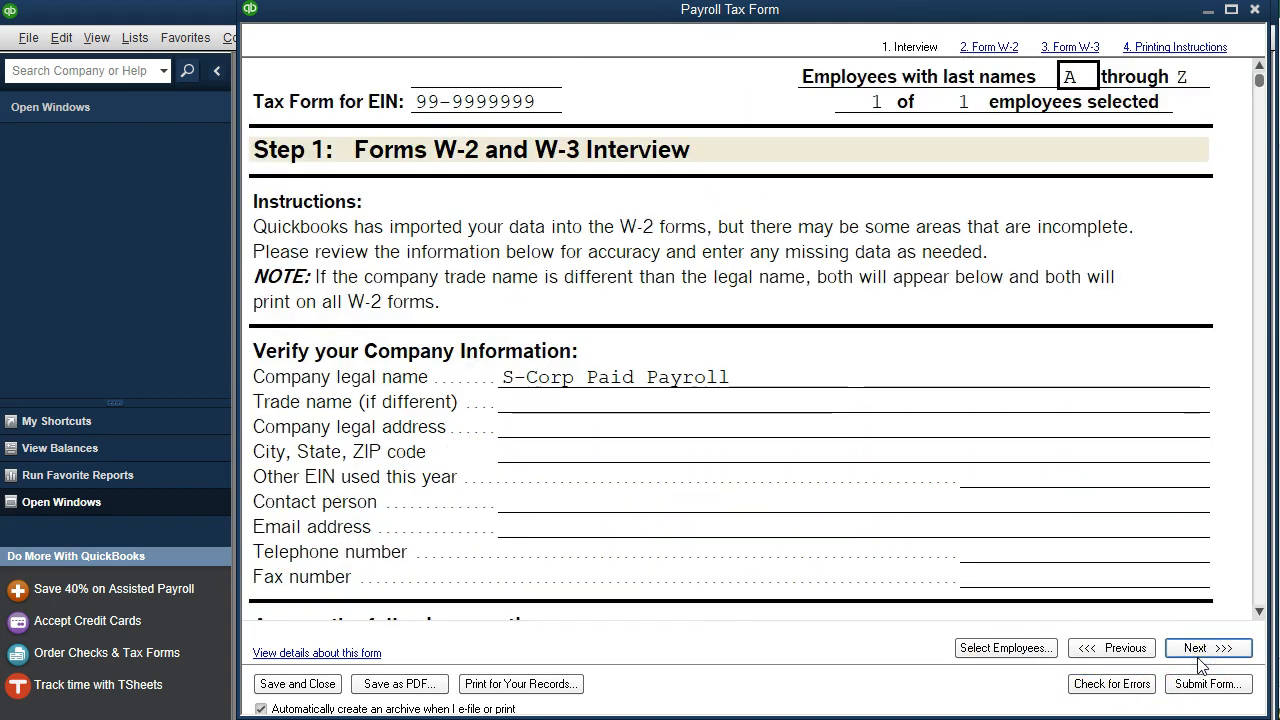
left_click(1200, 650)
left_click(1200, 645)
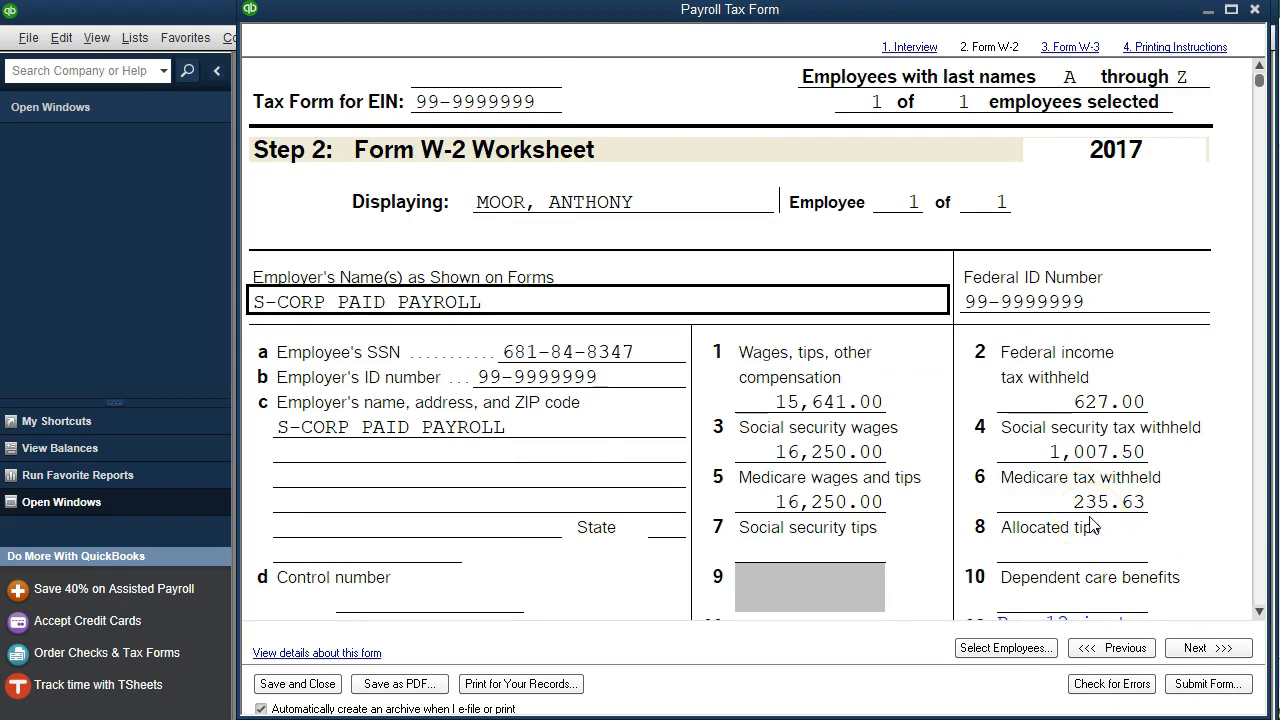
Subtract the box 1 wages of 15641 from the Medicare wages of 16250 in Calculator, and close Calculator
scroll(1092, 527, "down", 1)
scroll(990, 495, "down", 1)
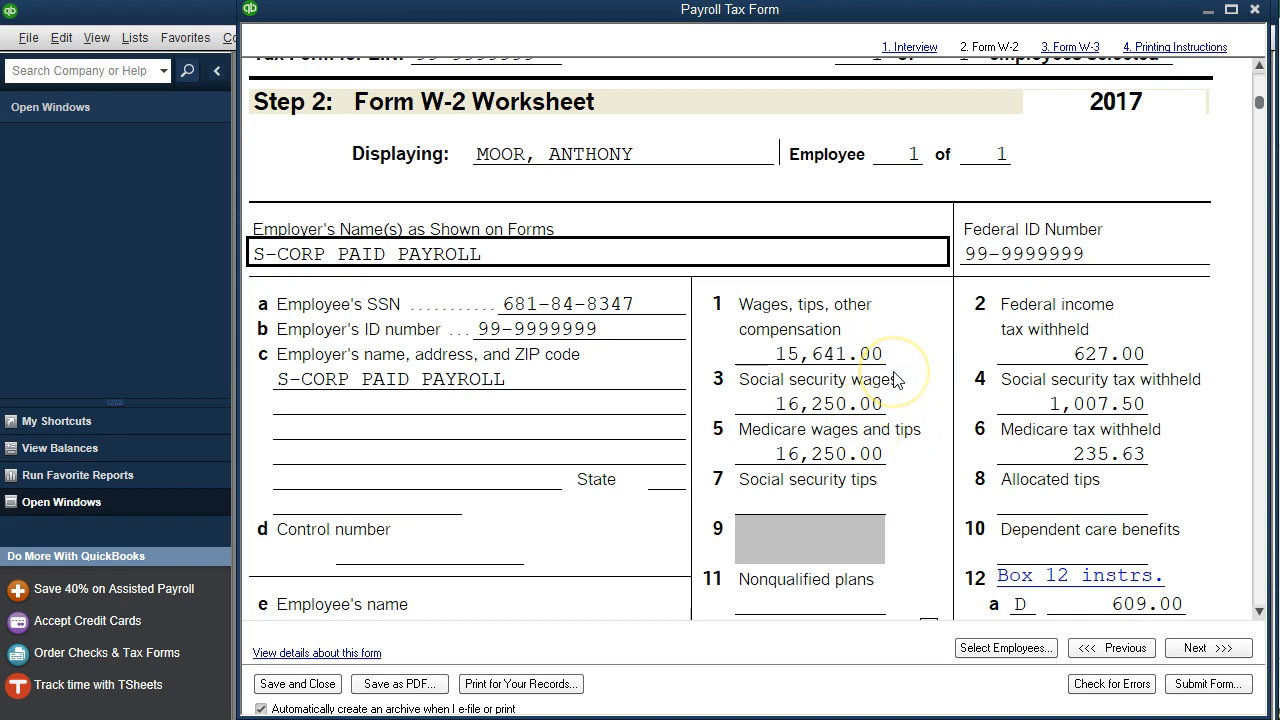
scroll(895, 379, "down", 3)
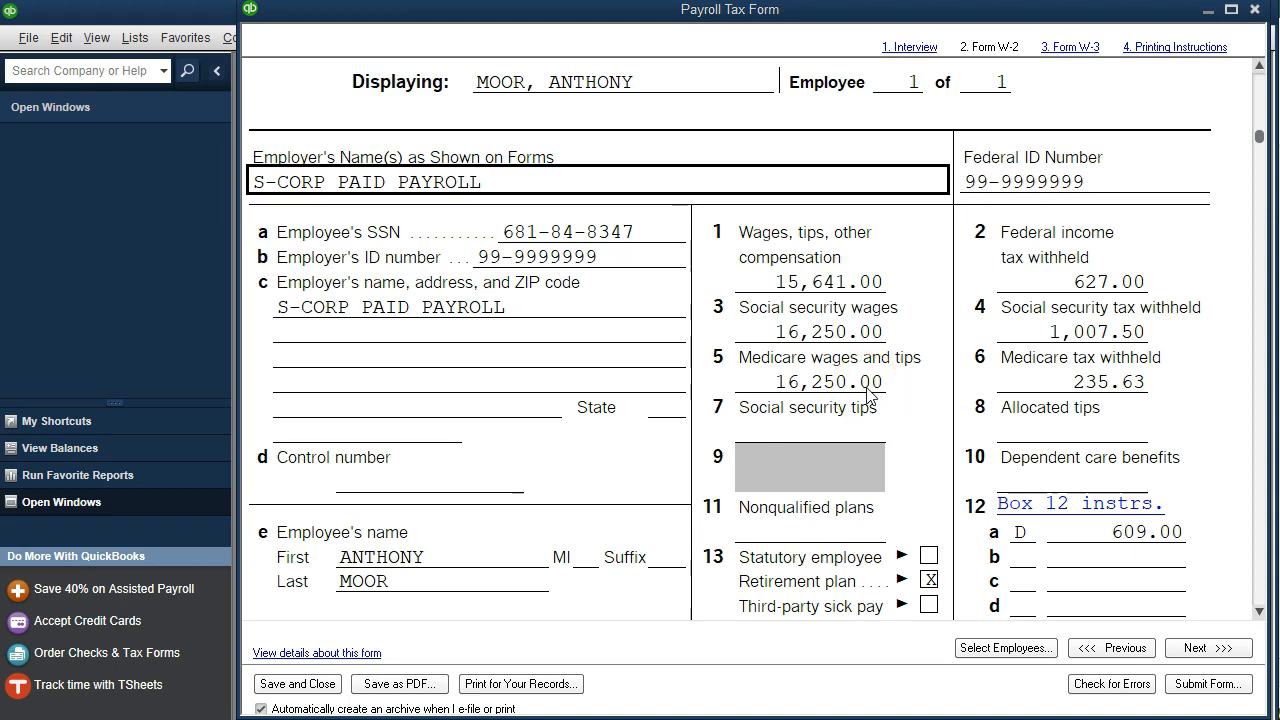
left_click_drag(1279, 228, 514, 169)
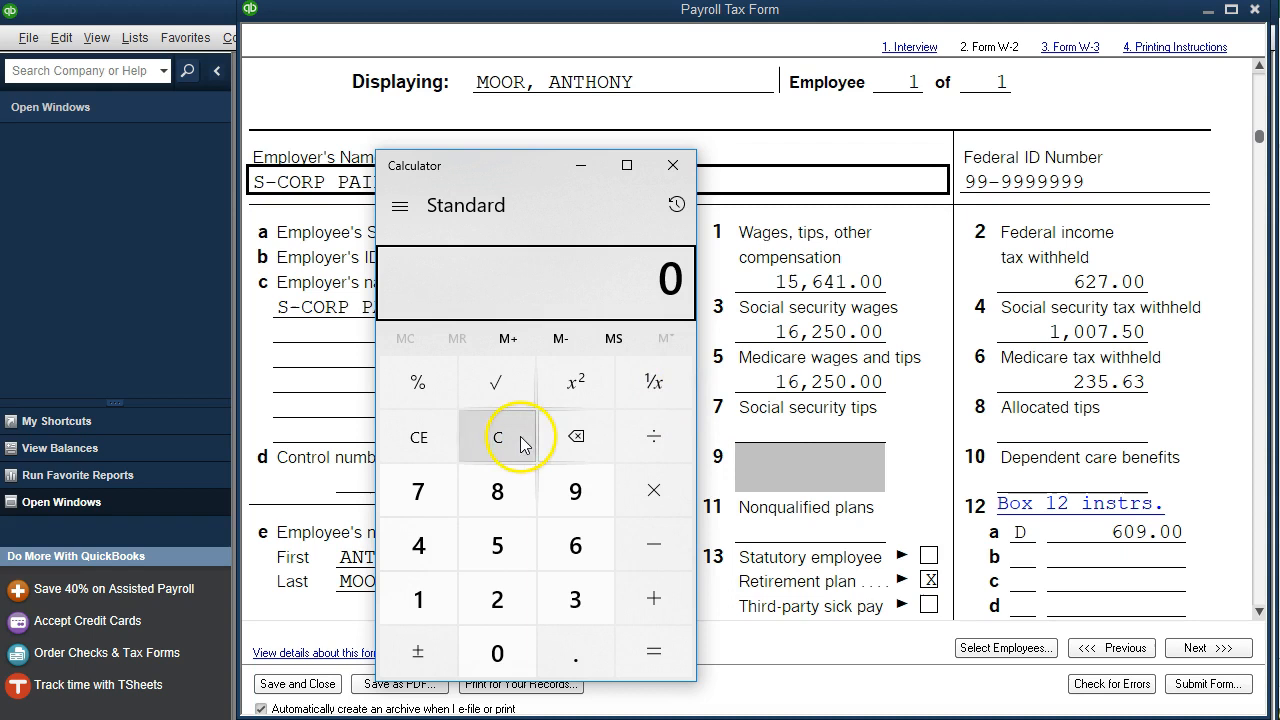
type("16250")
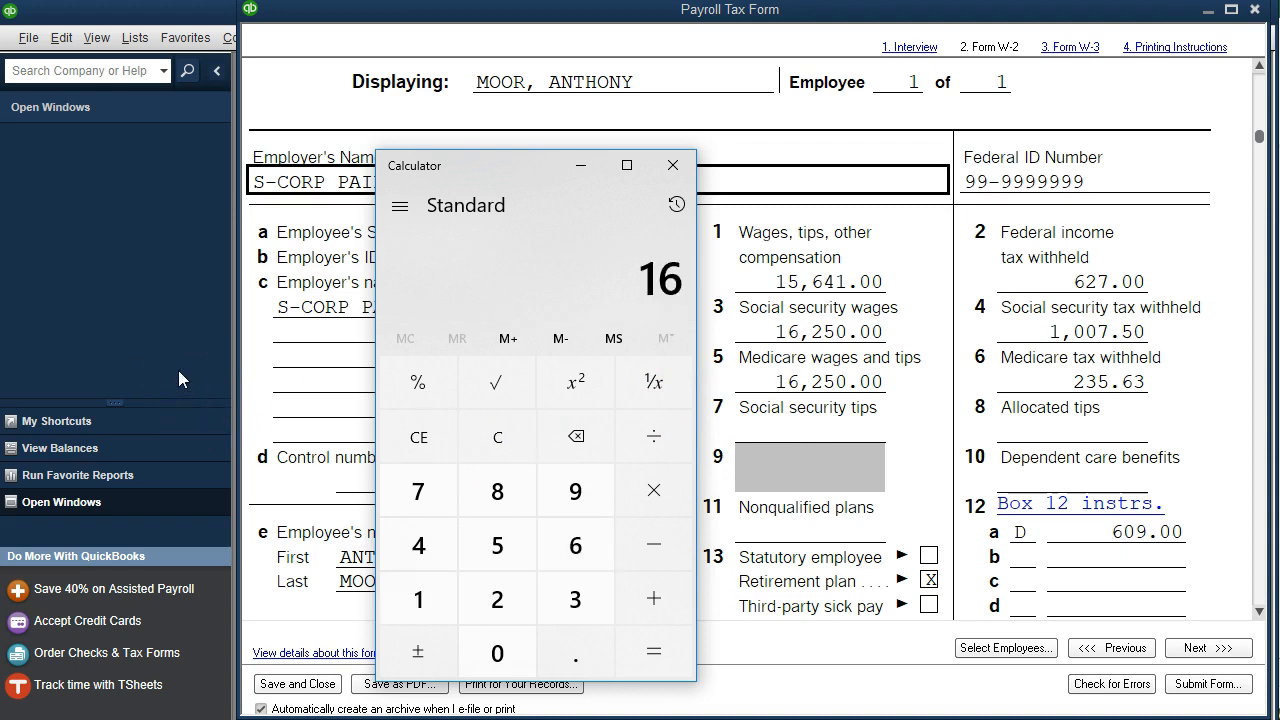
key("minus")
type("15641")
key("Return")
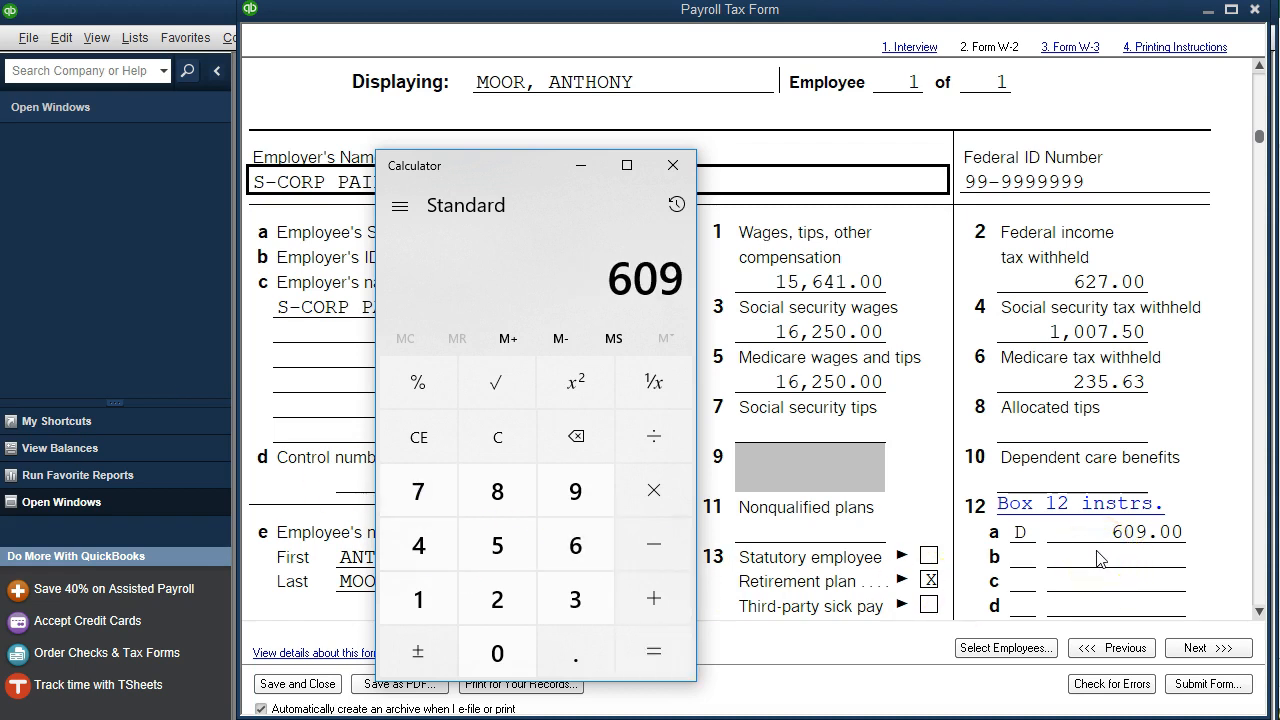
left_click(668, 180)
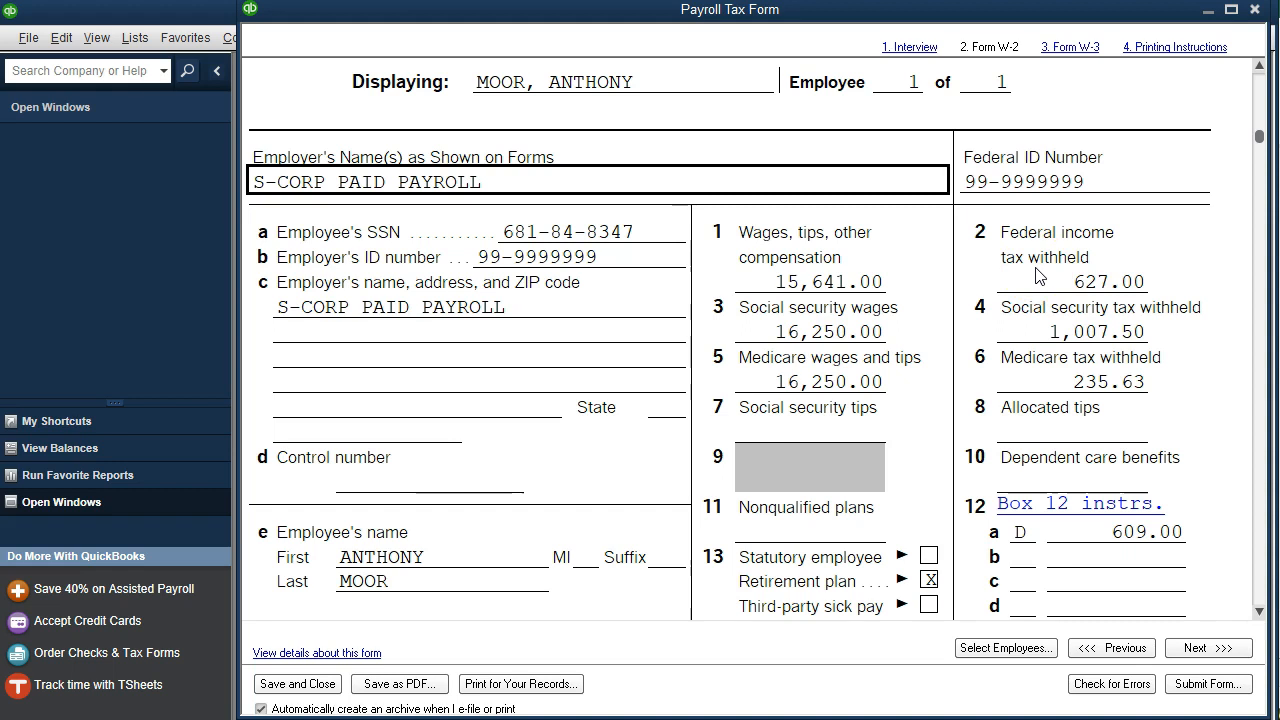
Examine the W-2 worksheet's federal withholding, retirement plan, CA-SDI, and state wages and income tax boxes
left_click(1054, 285)
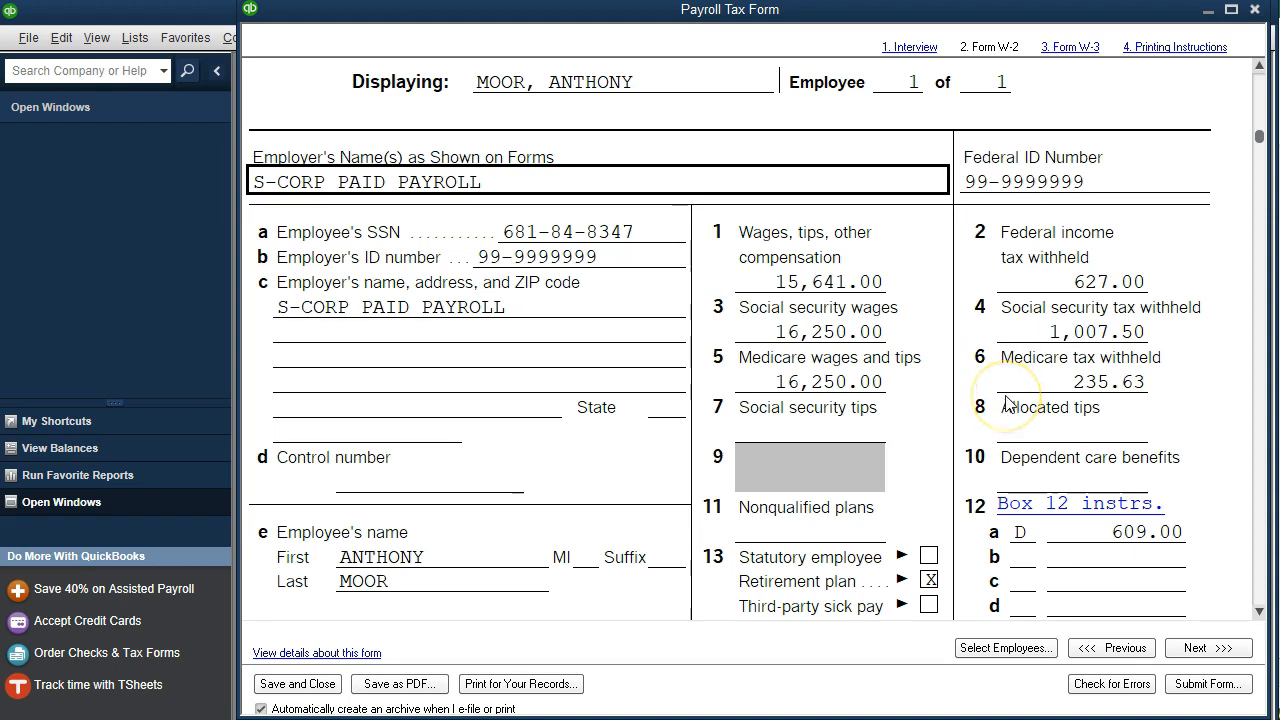
scroll(1008, 400, "down", 2)
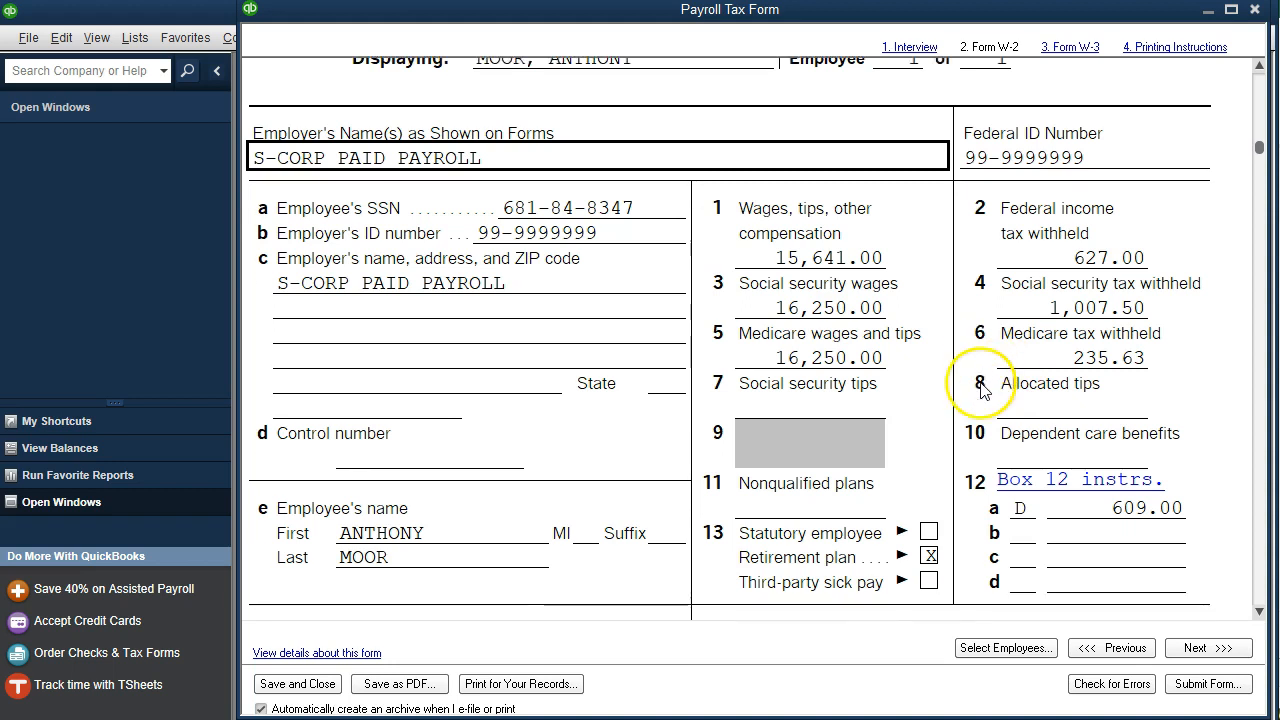
scroll(1012, 490, "down", 1)
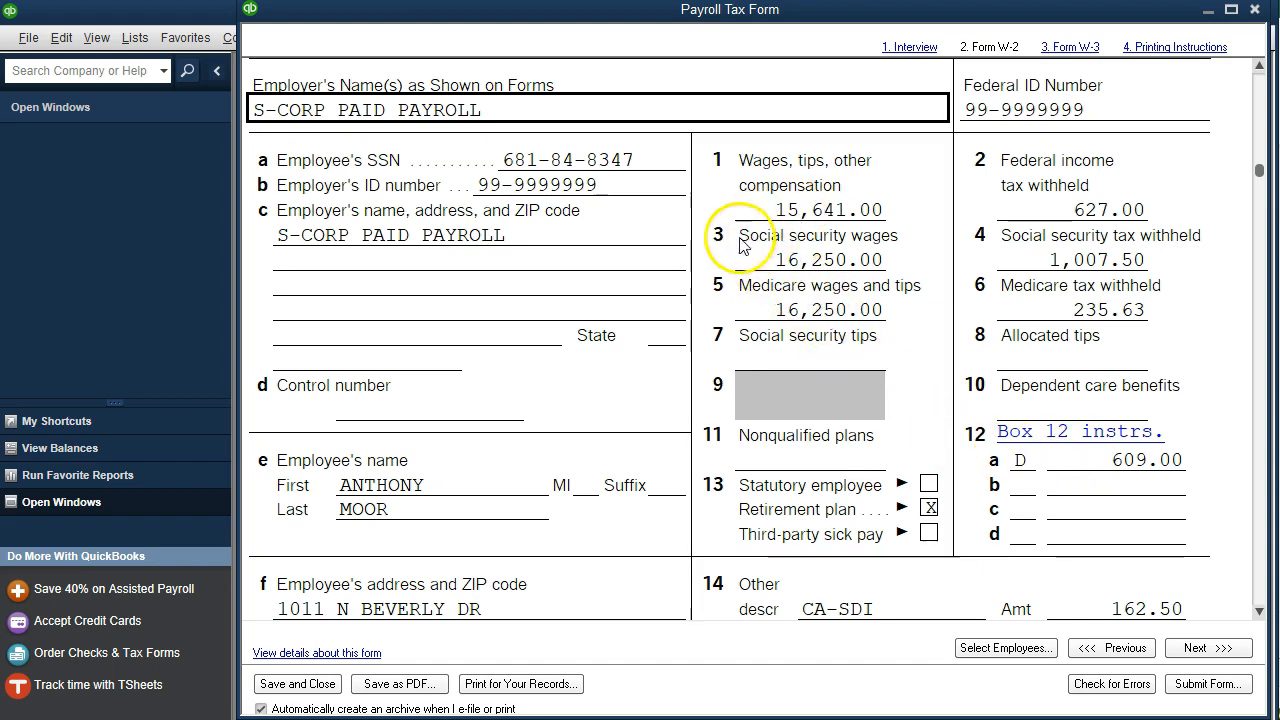
scroll(628, 398, "down", 2)
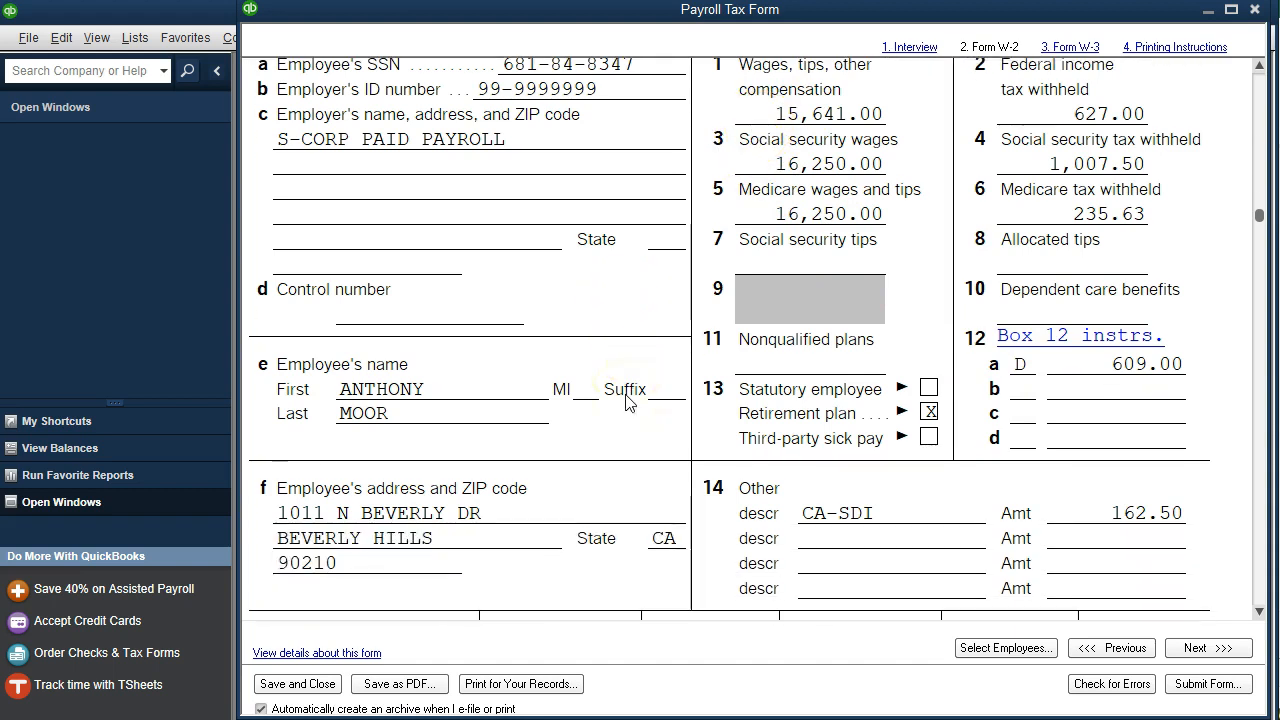
scroll(908, 415, "down", 4)
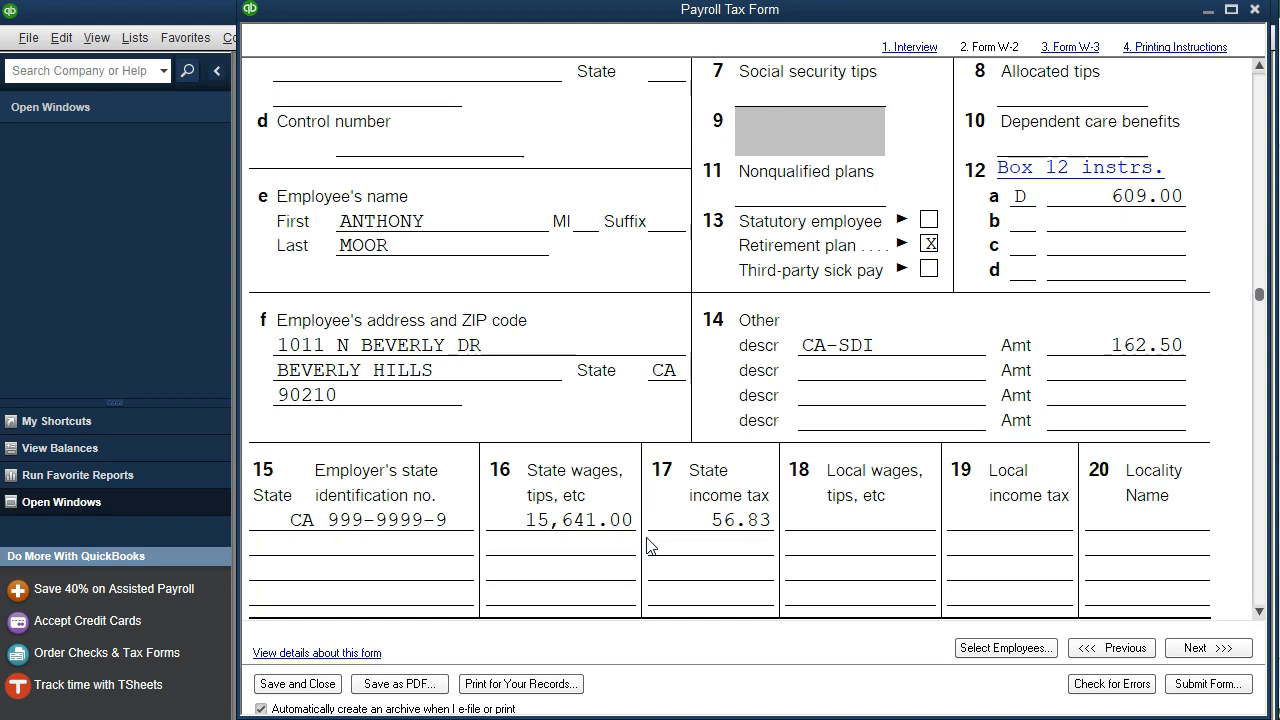
scroll(648, 545, "up", 5)
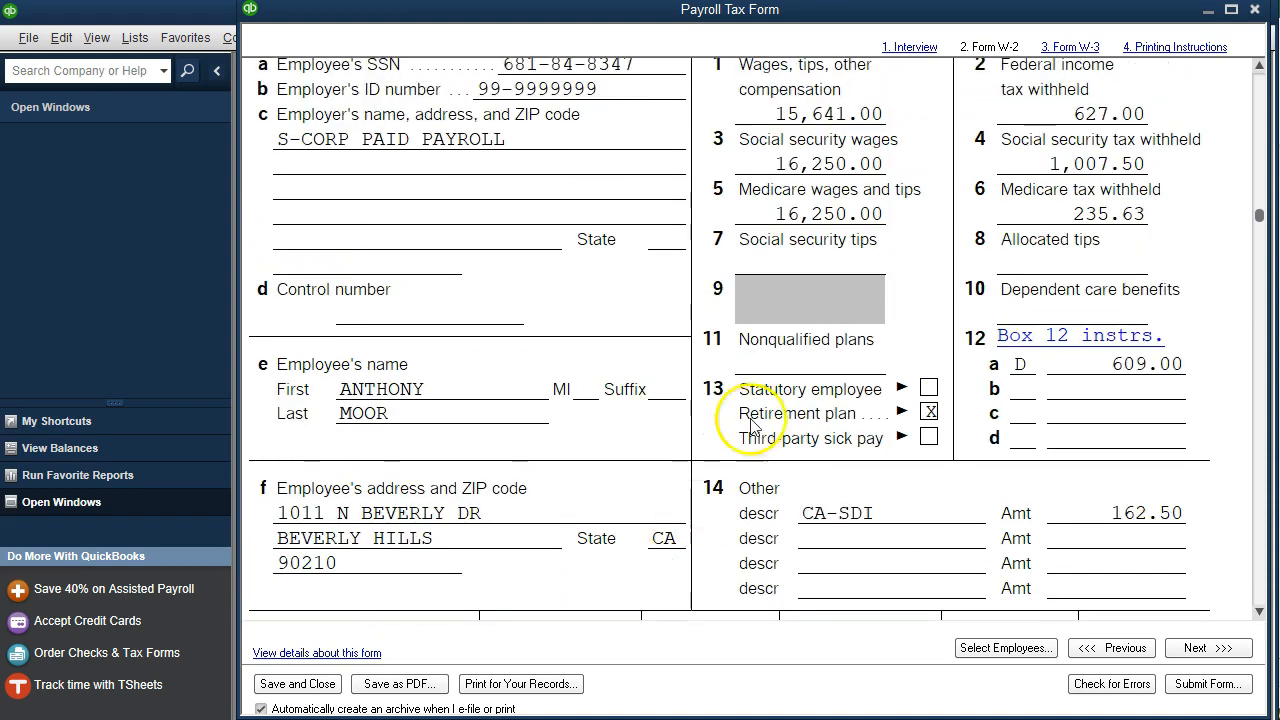